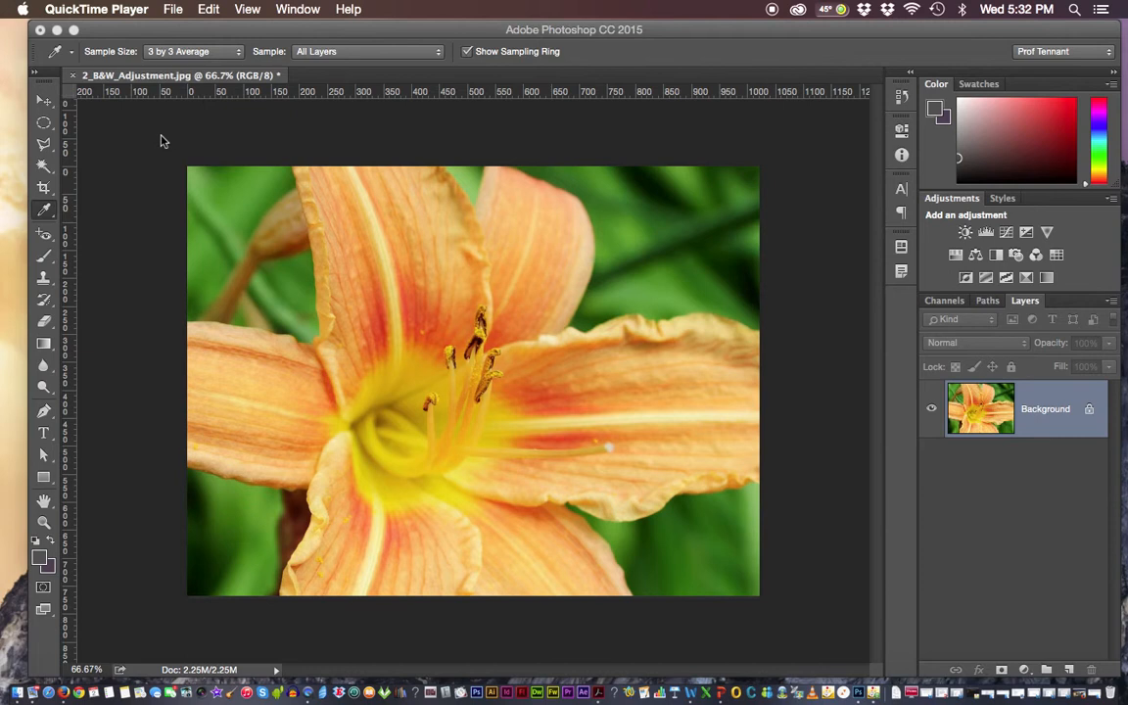
click(165, 33)
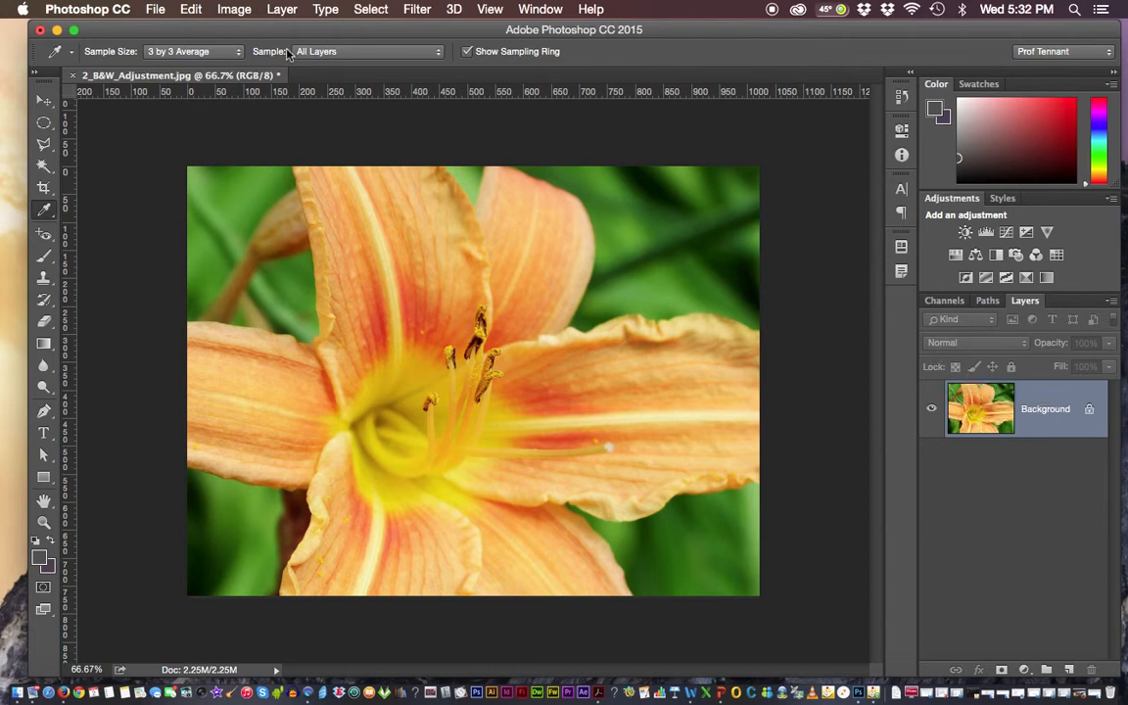
click(232, 12)
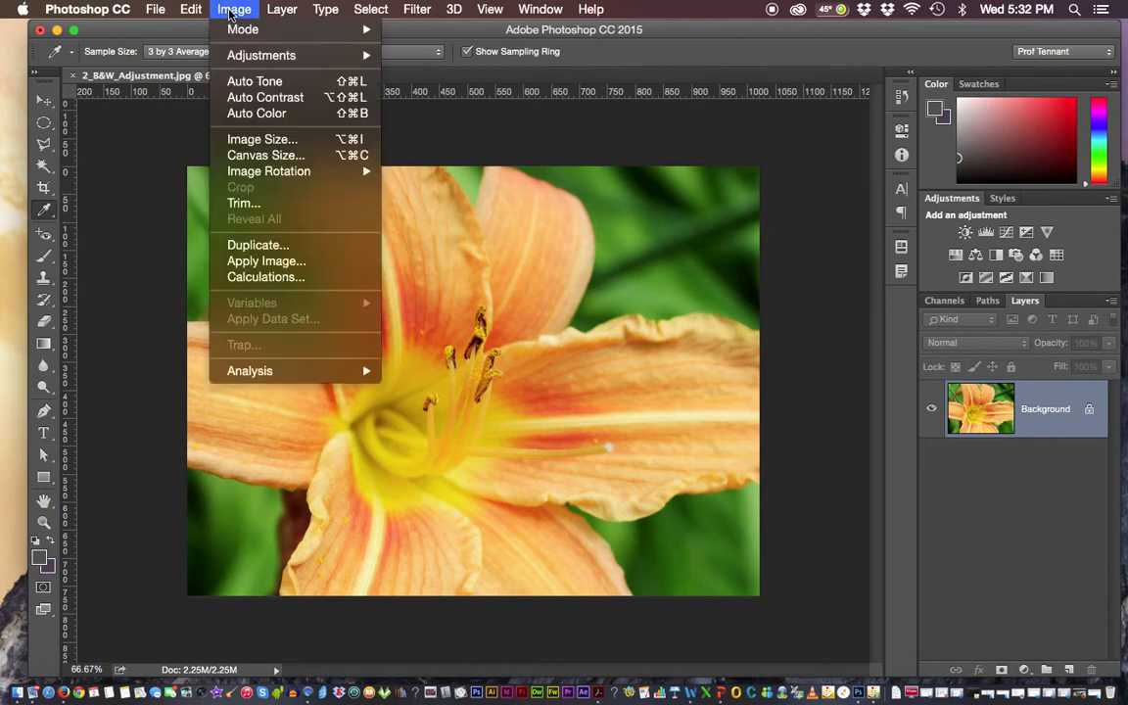
mouse_move(241, 56)
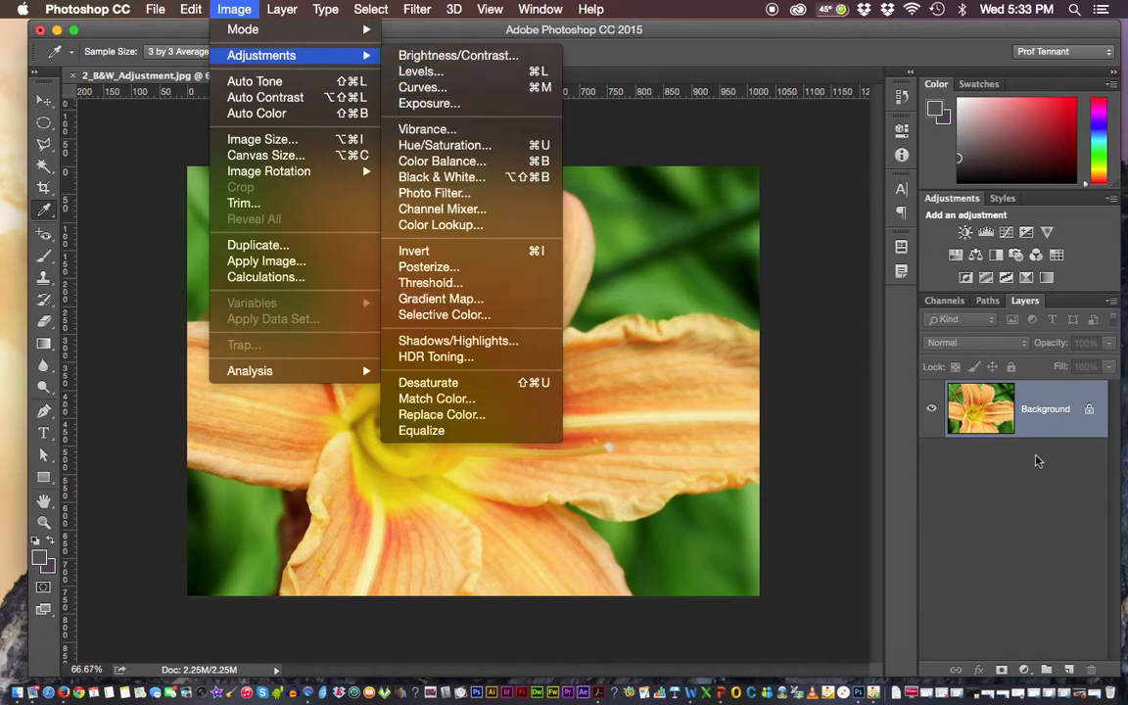
click(1038, 489)
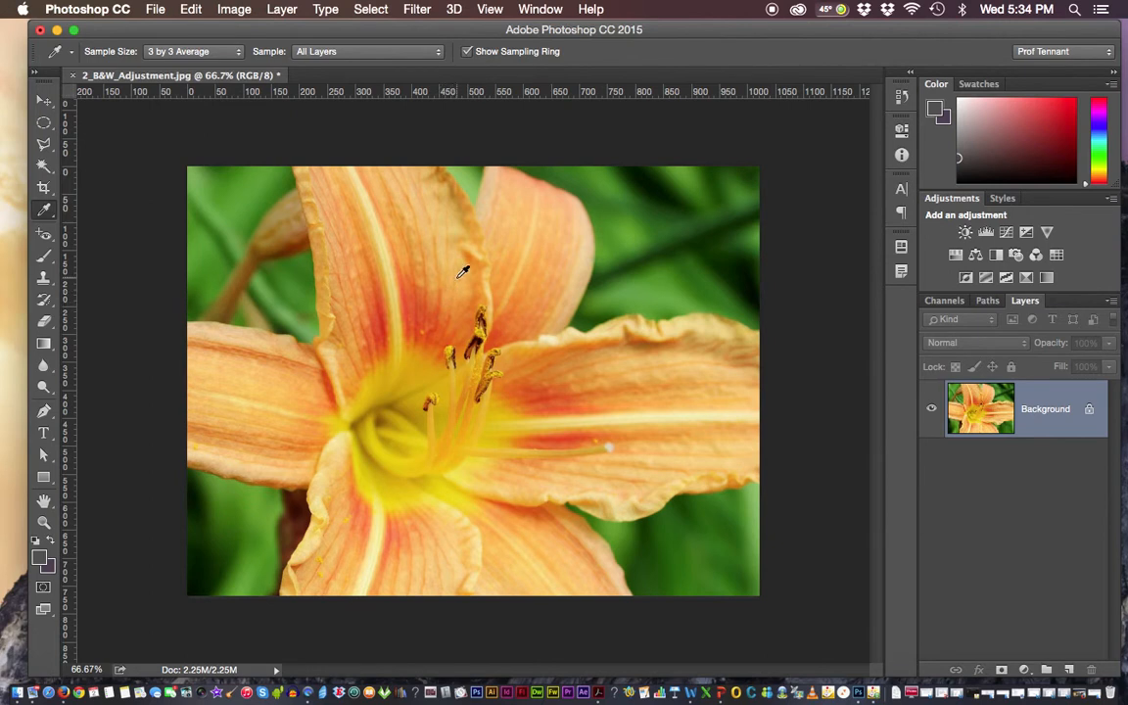
Add a Black & White adjustment layer above the Background flower photo
key(super+1)
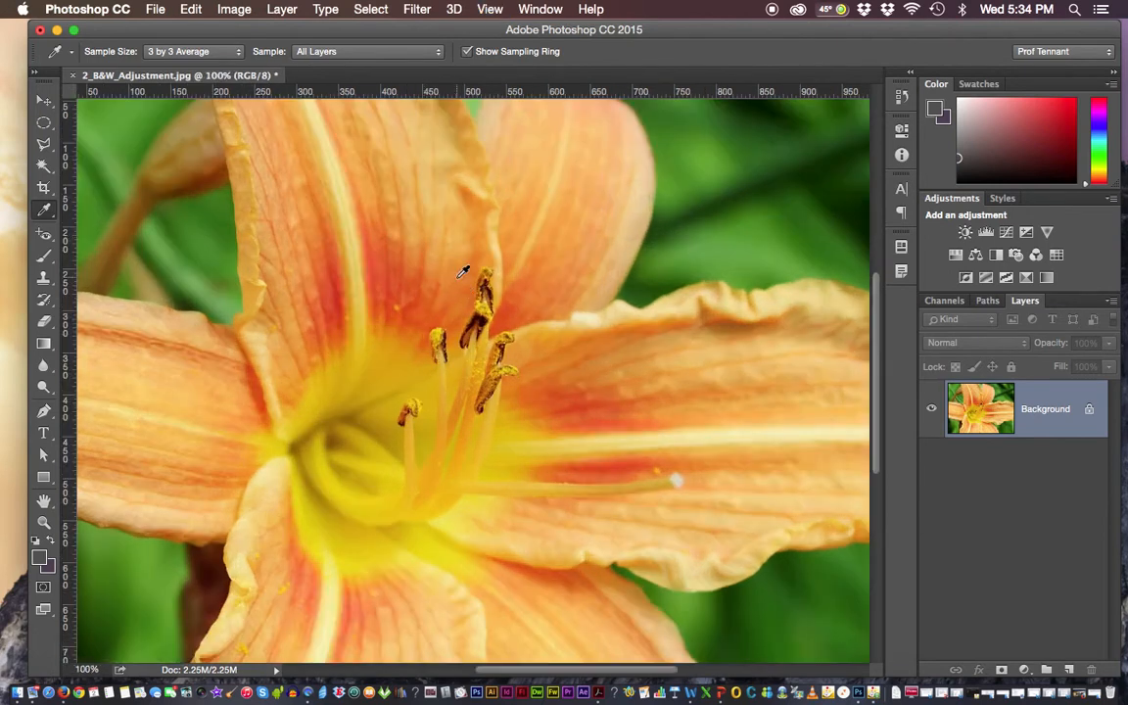
scroll(494, 223, down, 2)
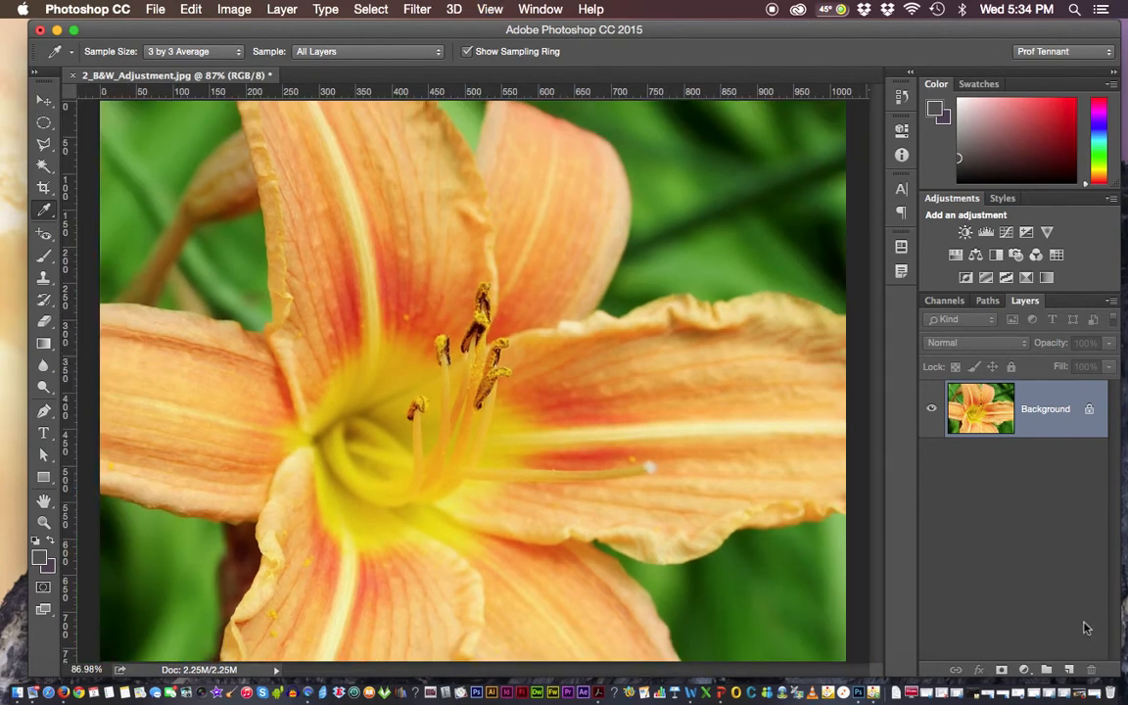
click(1025, 671)
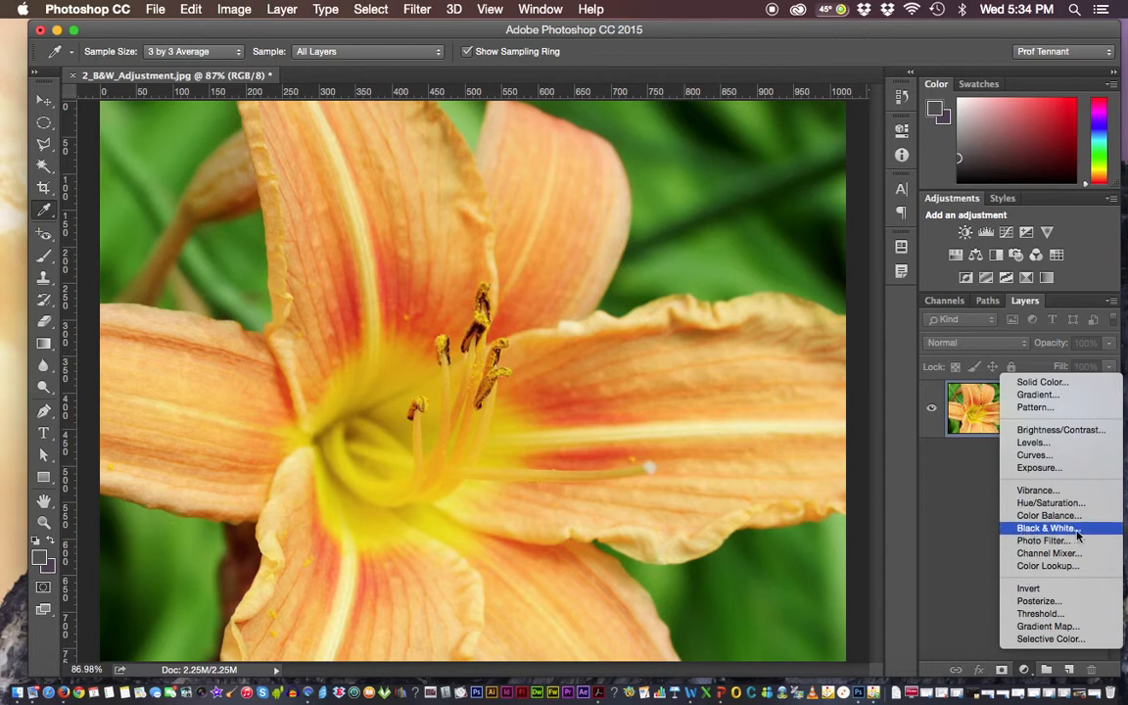
click(1024, 531)
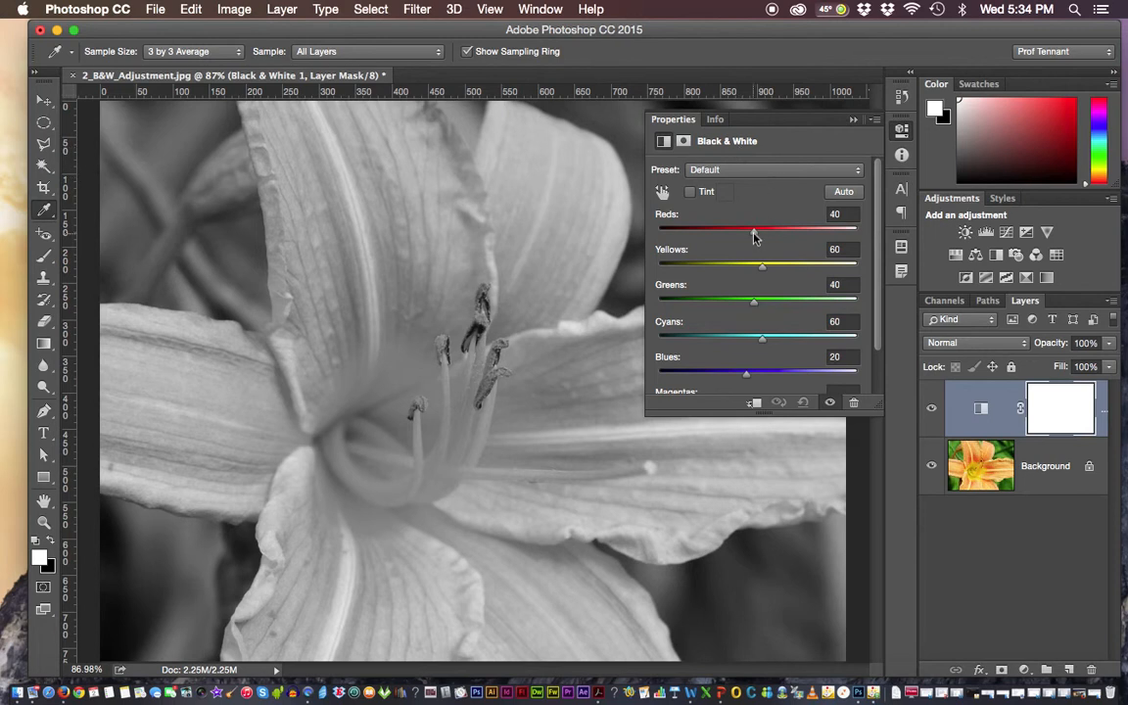
Try lowering the Reds value to 23 in the Black & White adjustment and undo the change
mouse_move(754, 235)
mouse_down()
mouse_move(713, 234)
mouse_move(785, 234)
mouse_move(738, 234)
mouse_move(748, 235)
mouse_up()
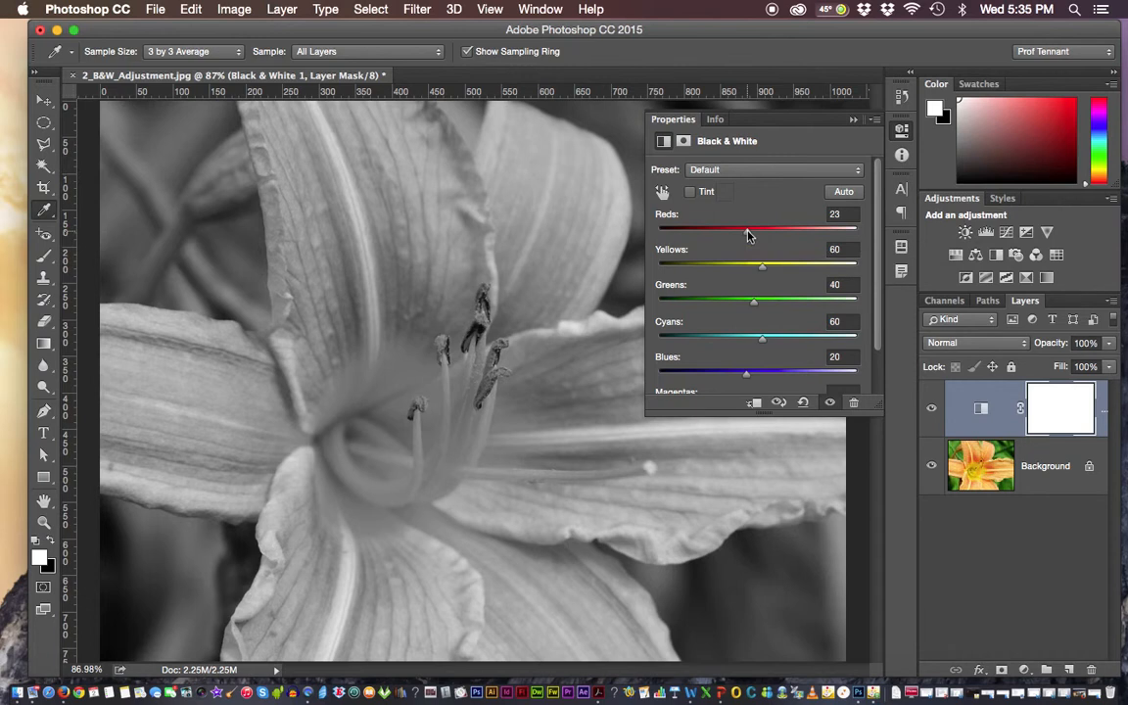
key(ctrl+z)
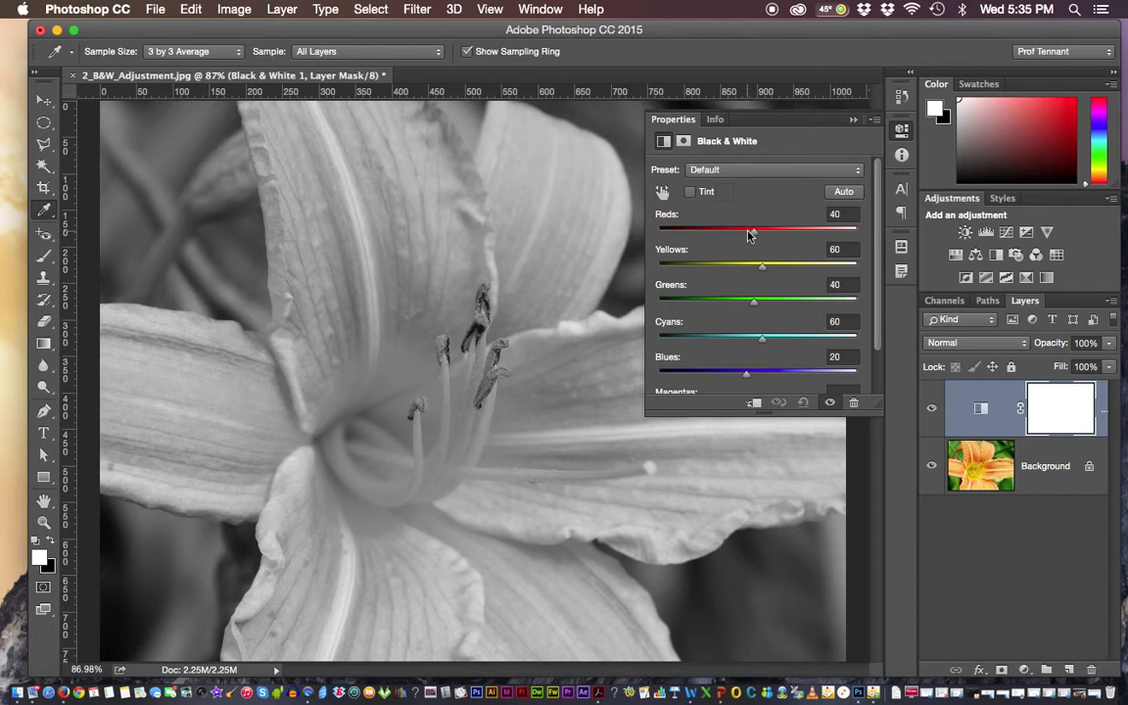
key(super+z)
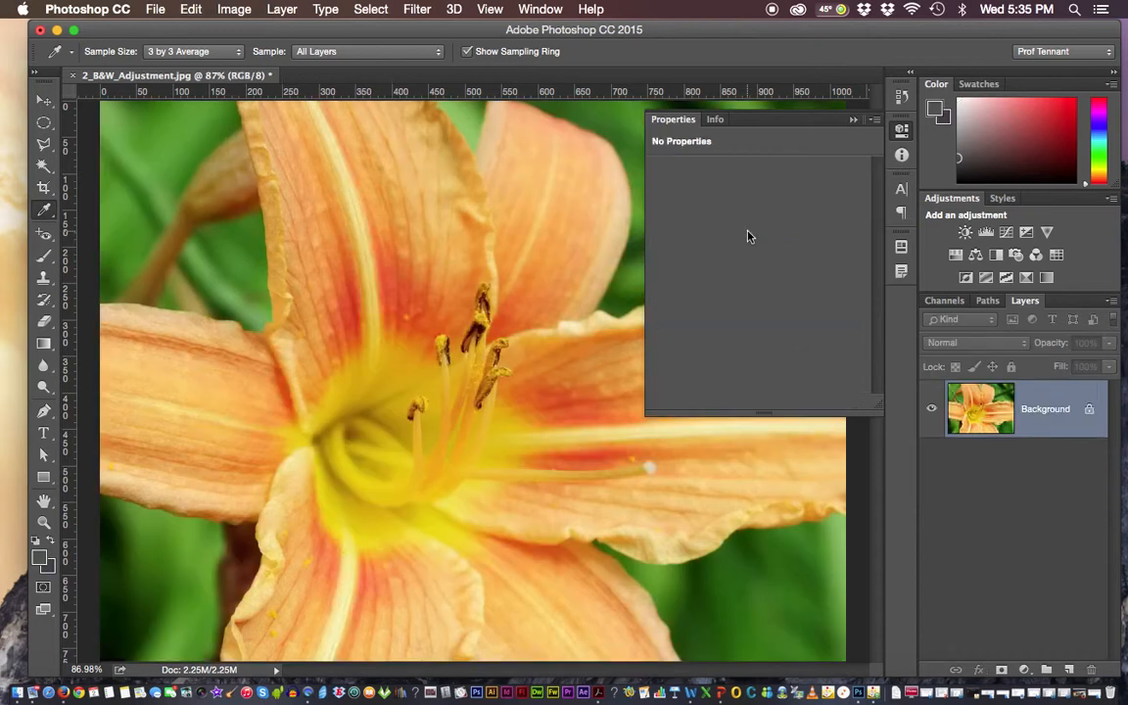
key(super+z)
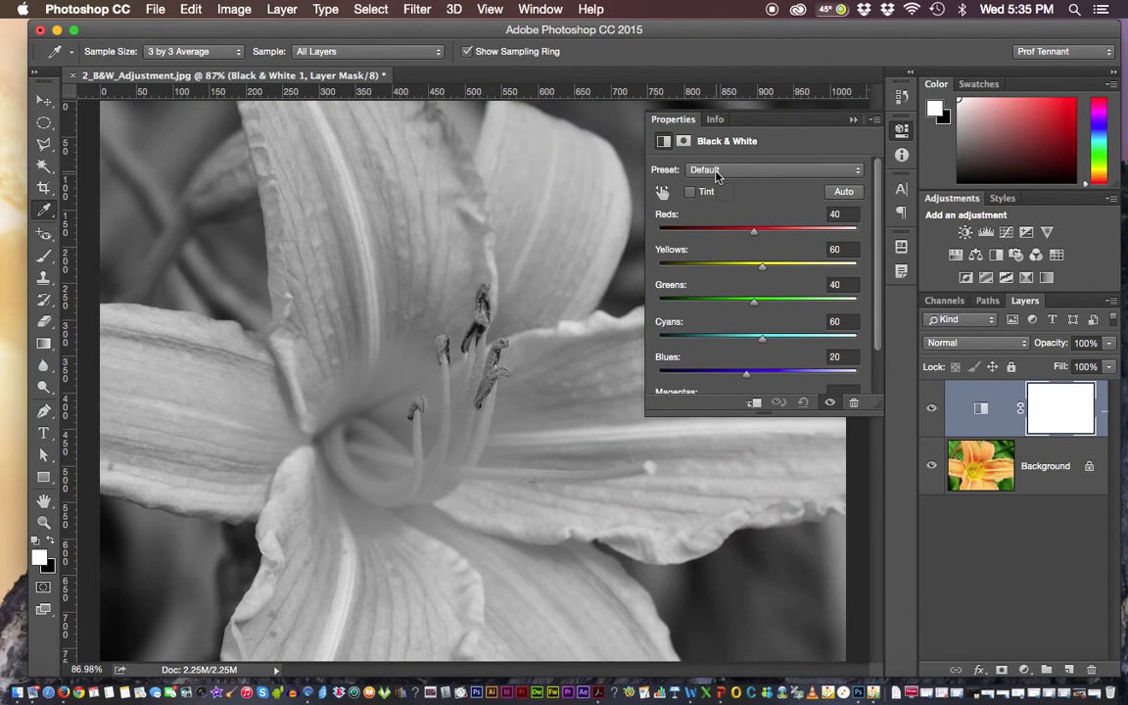
click(716, 171)
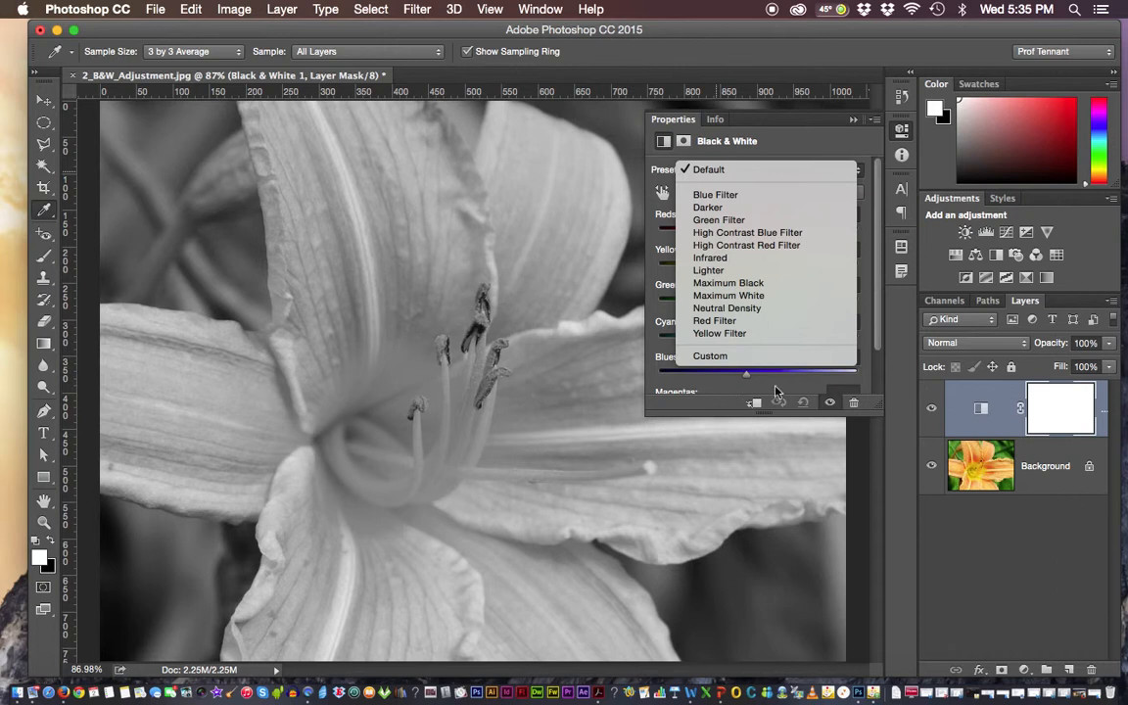
click(811, 381)
click(876, 119)
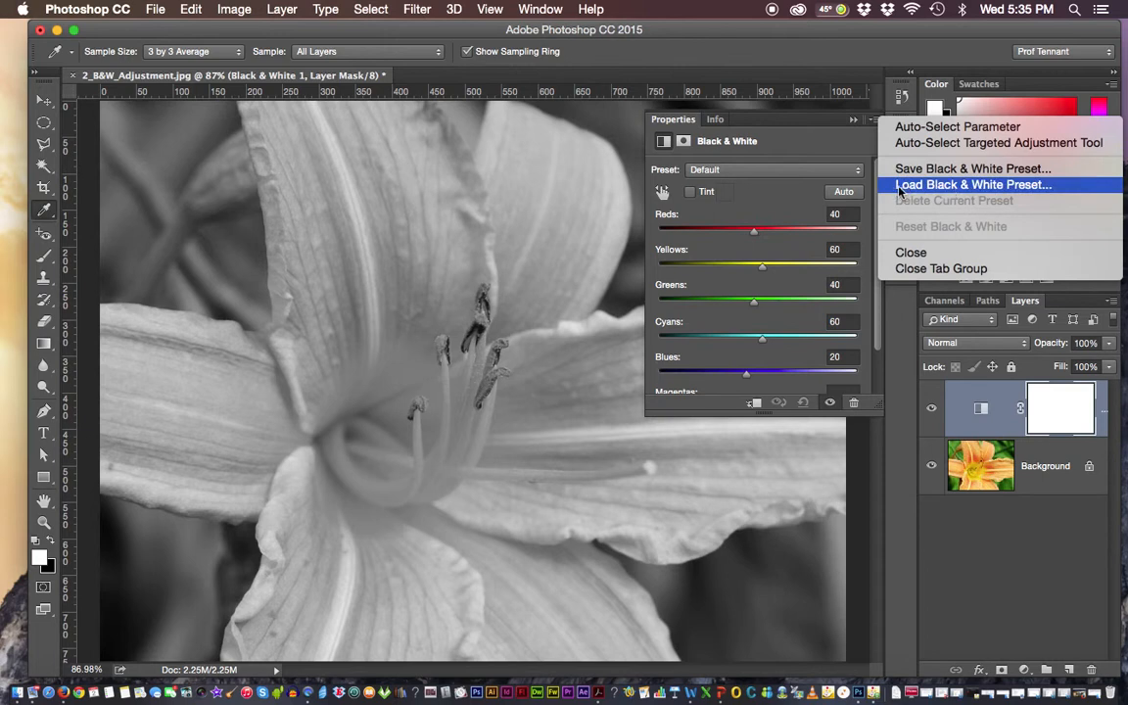
click(799, 149)
Try the Blue Filter, Darker, Green Filter, High Contrast Blue Filter and High Contrast Red Filter presets on the Black & White adjustment
click(780, 171)
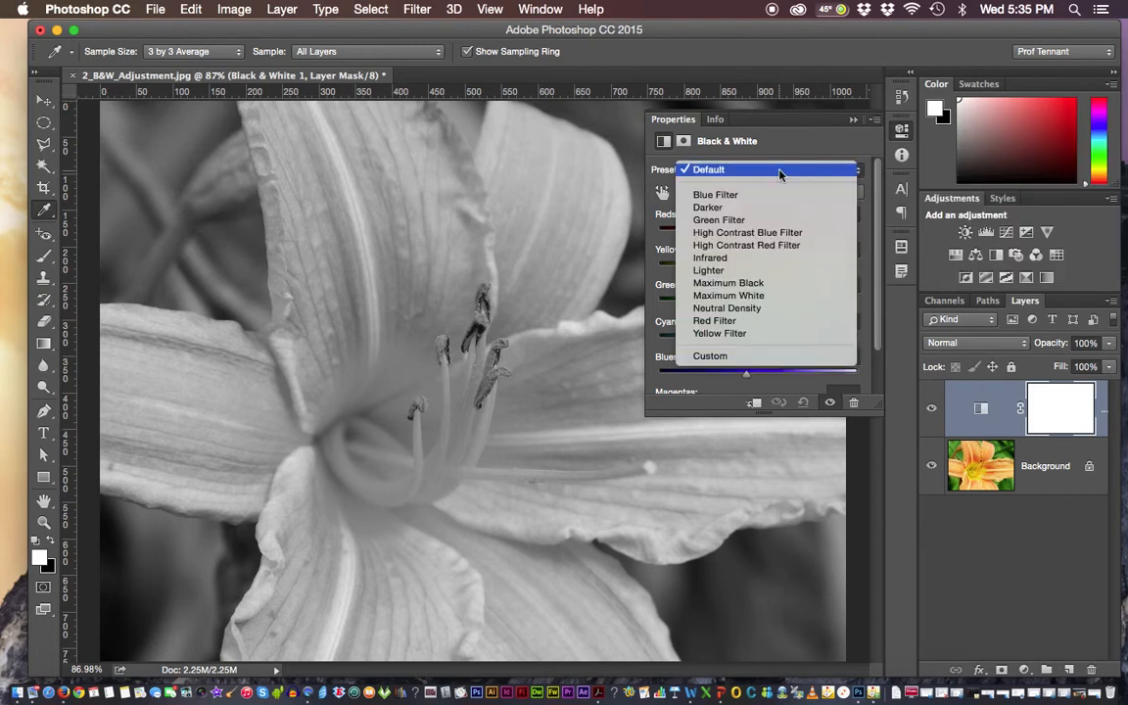
click(750, 195)
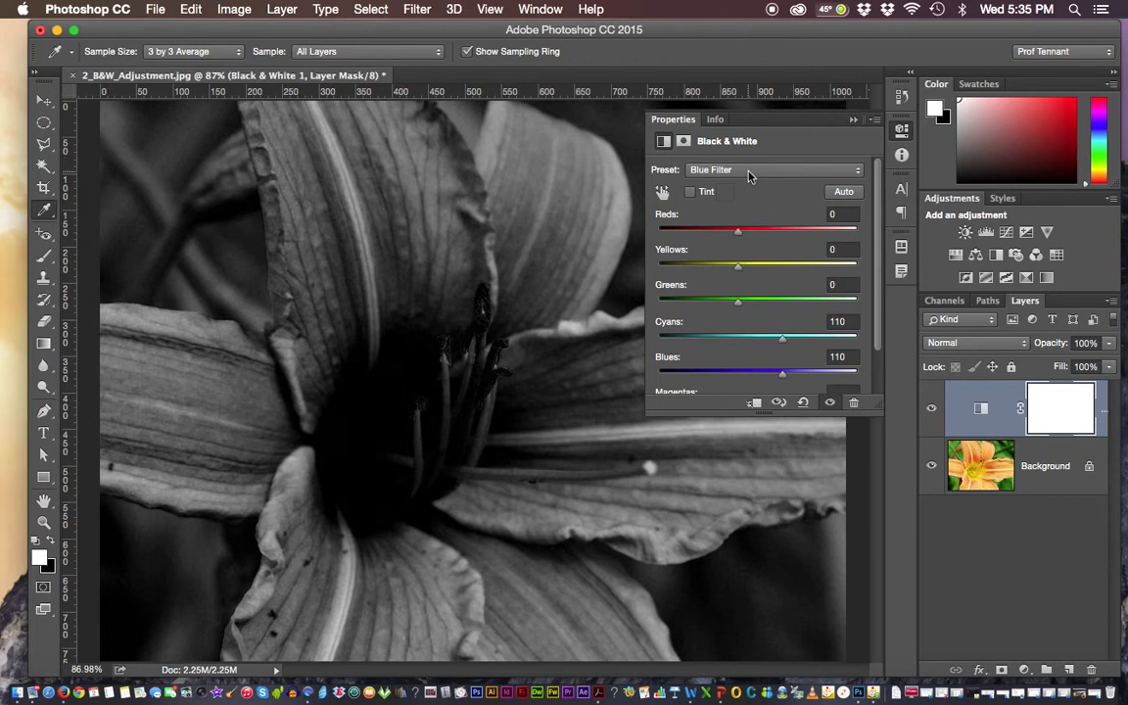
click(841, 173)
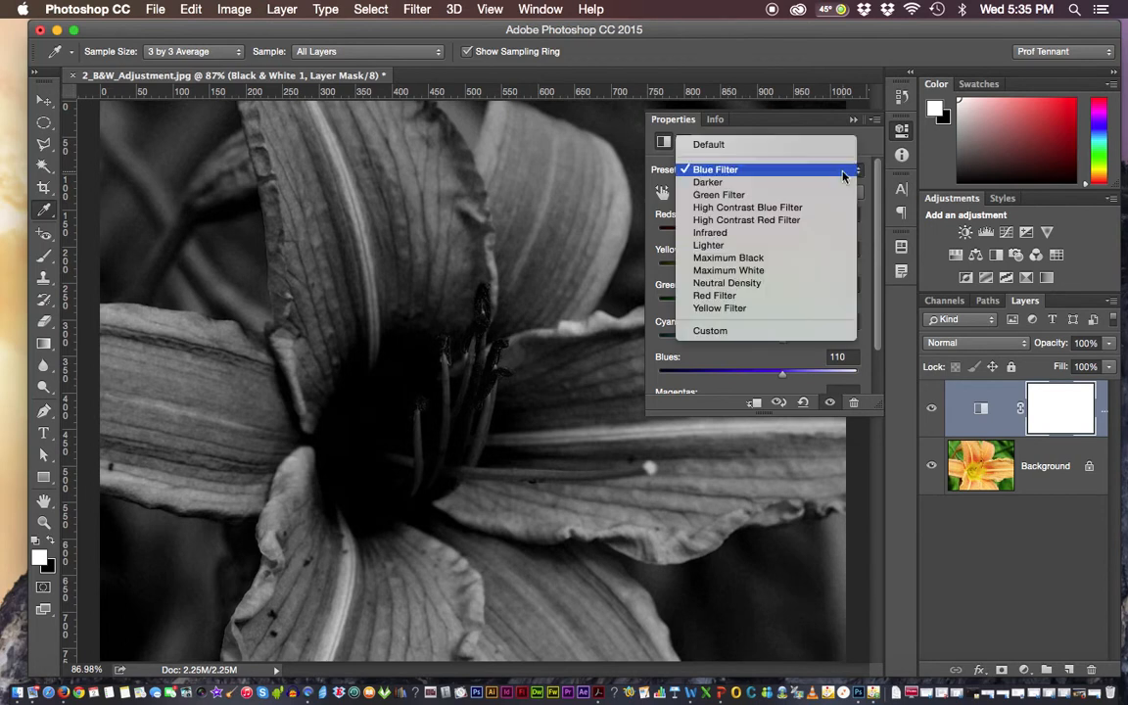
click(705, 170)
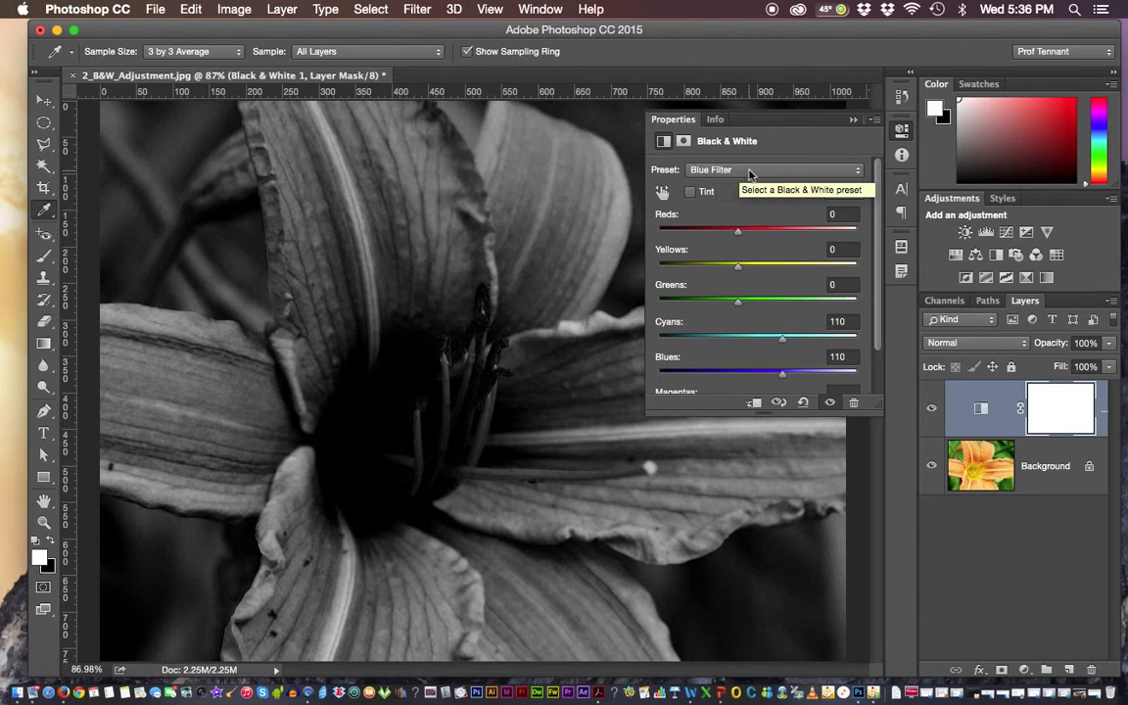
click(741, 173)
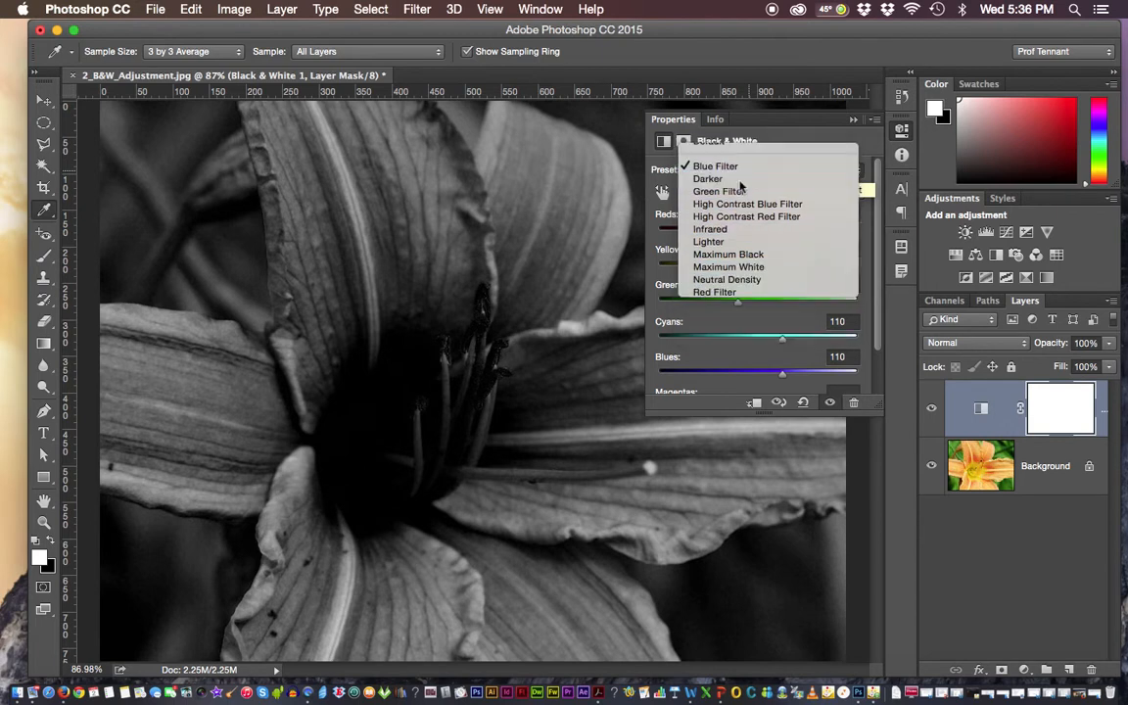
click(741, 183)
click(749, 176)
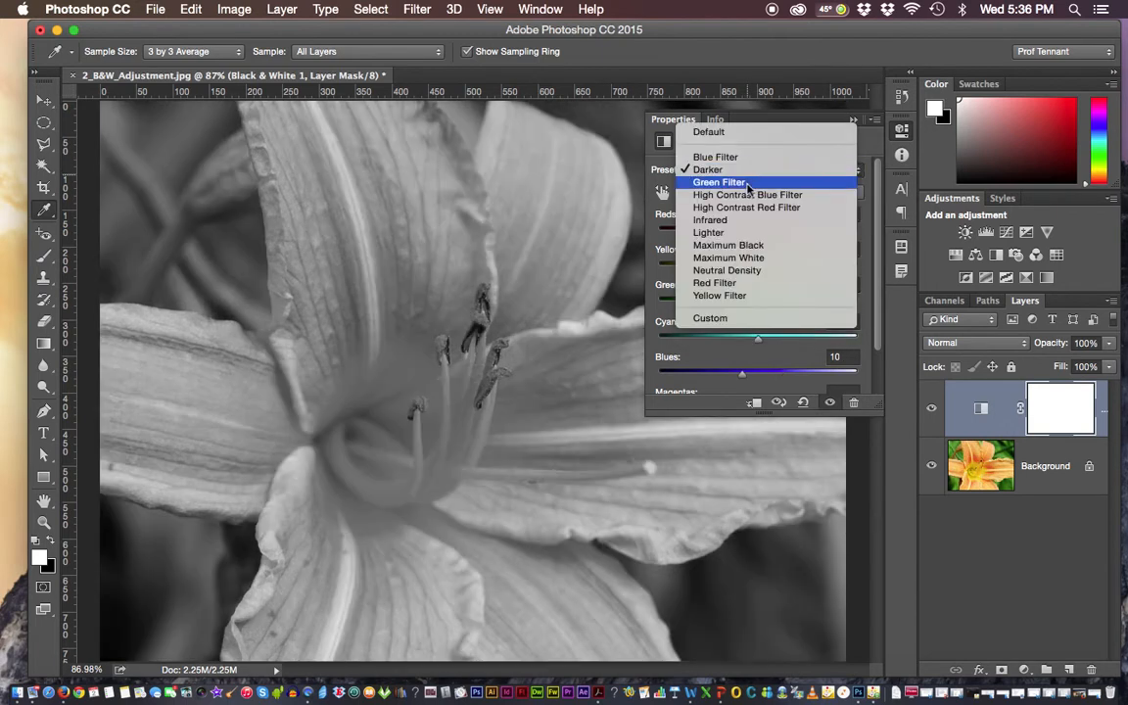
click(746, 182)
click(746, 175)
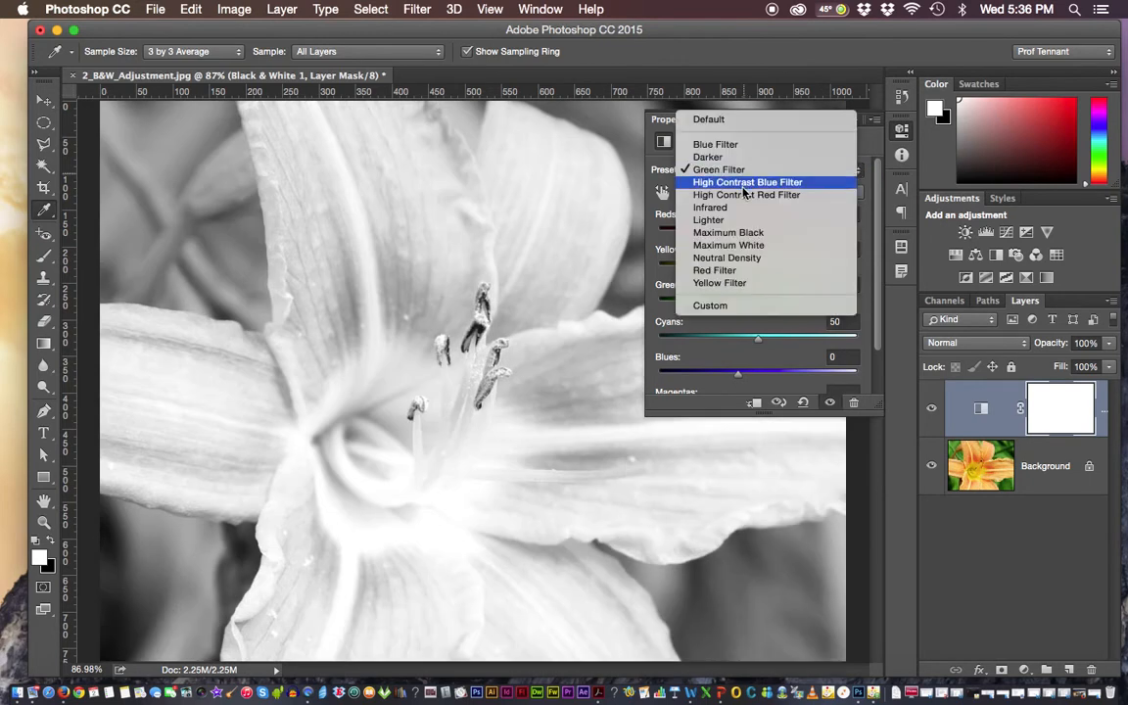
click(746, 182)
click(747, 175)
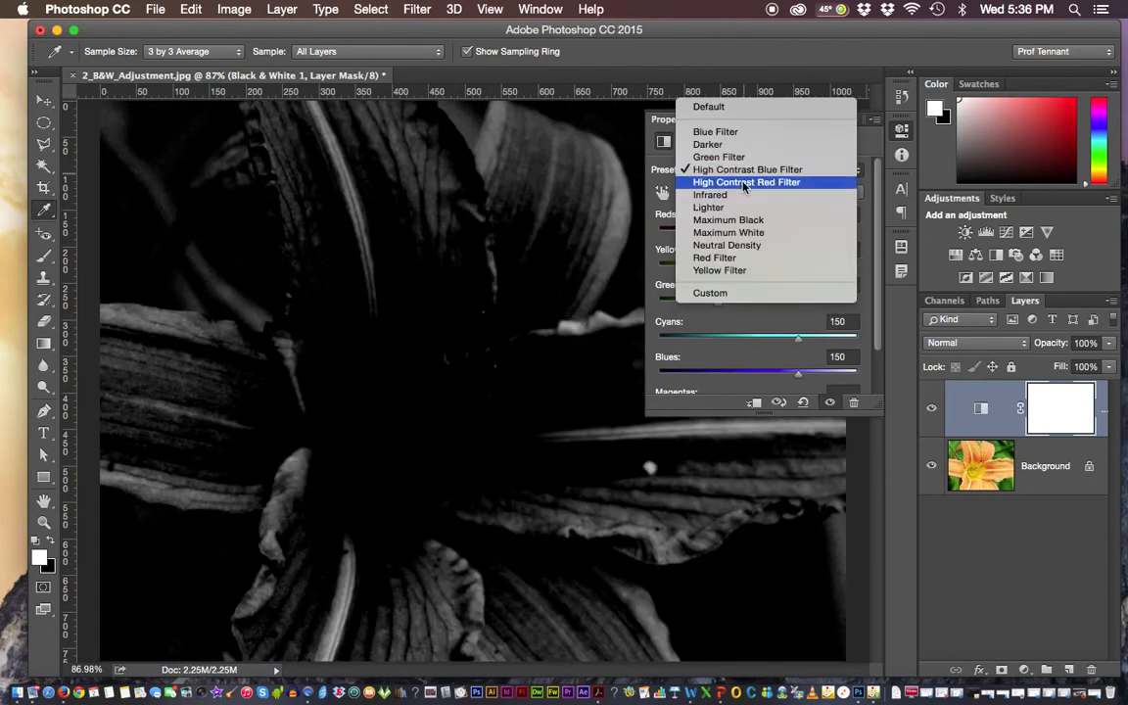
click(747, 182)
Apply the High Contrast Blue Filter preset, customised with Reds -103, Yellows 119, Cyans 50 and Blues 86
click(741, 176)
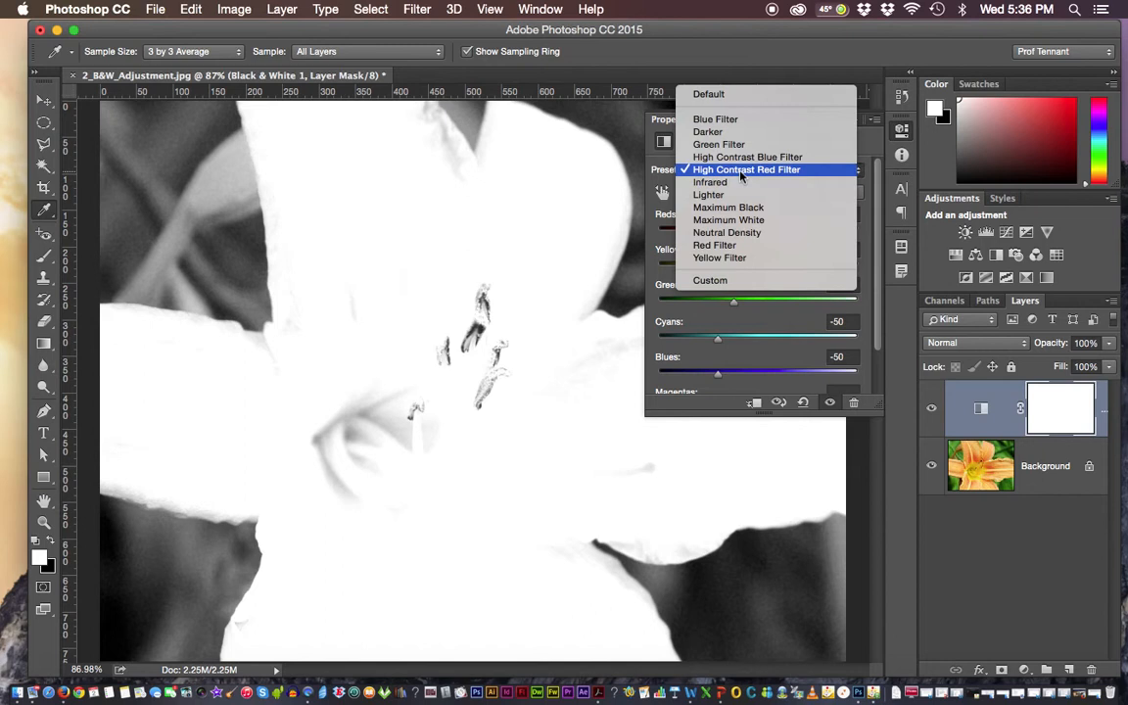
click(741, 155)
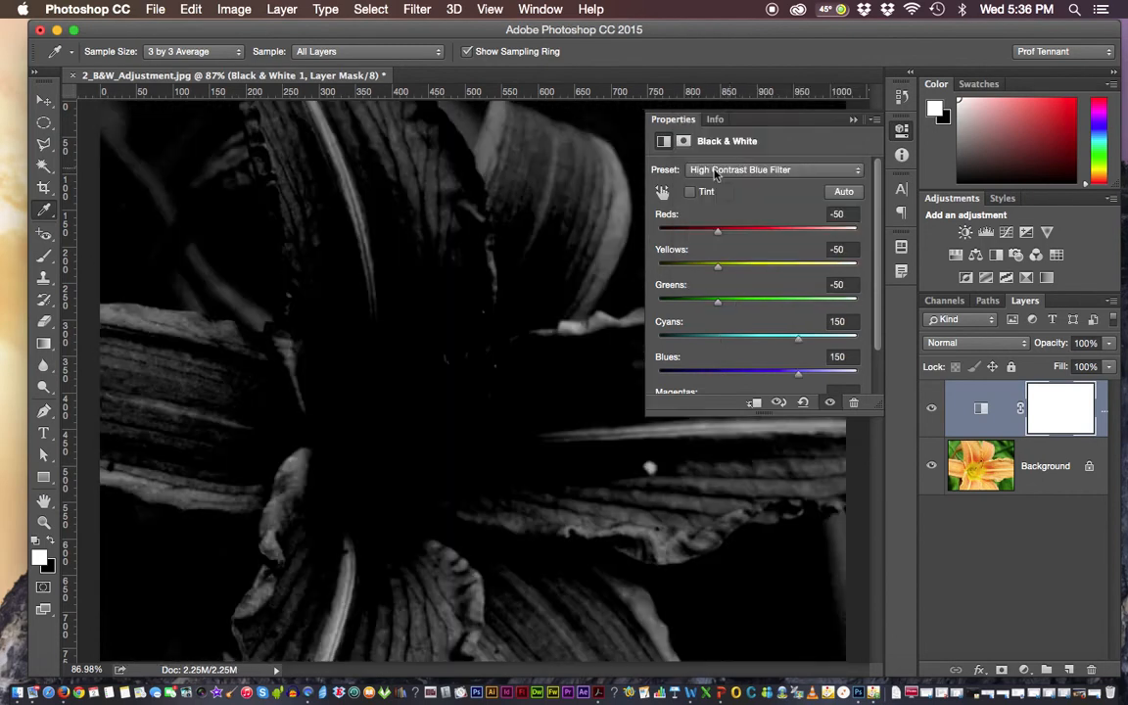
drag(799, 339, 775, 380)
click(774, 380)
drag(718, 231, 787, 267)
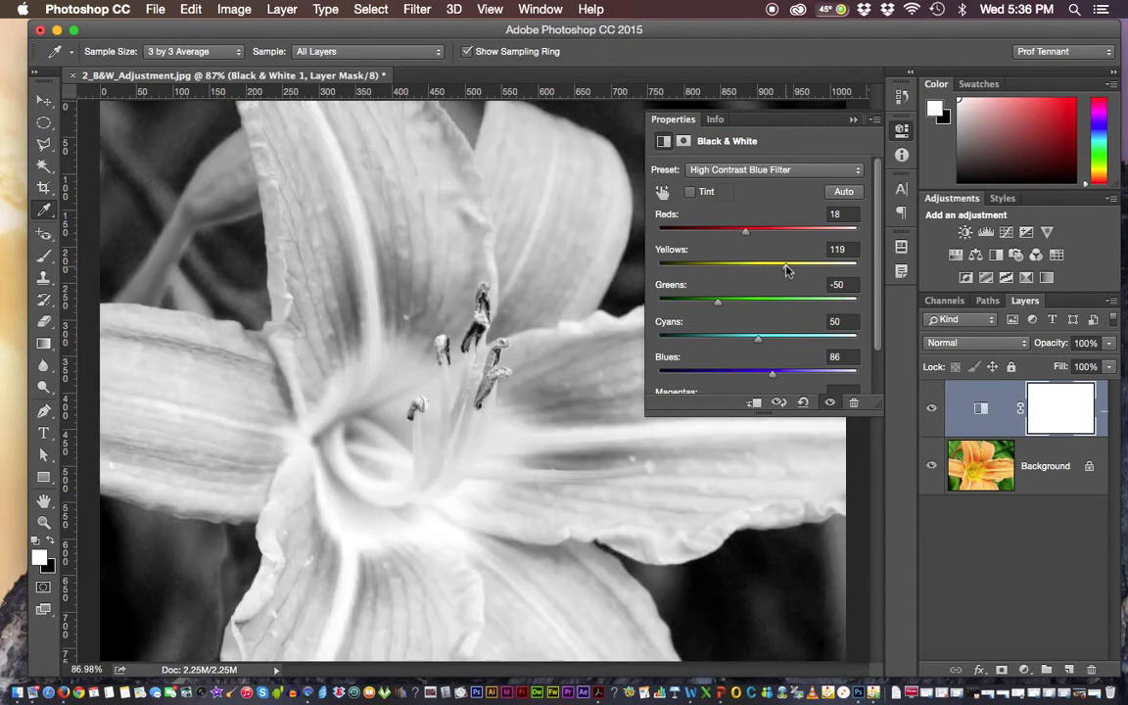
drag(745, 232, 697, 235)
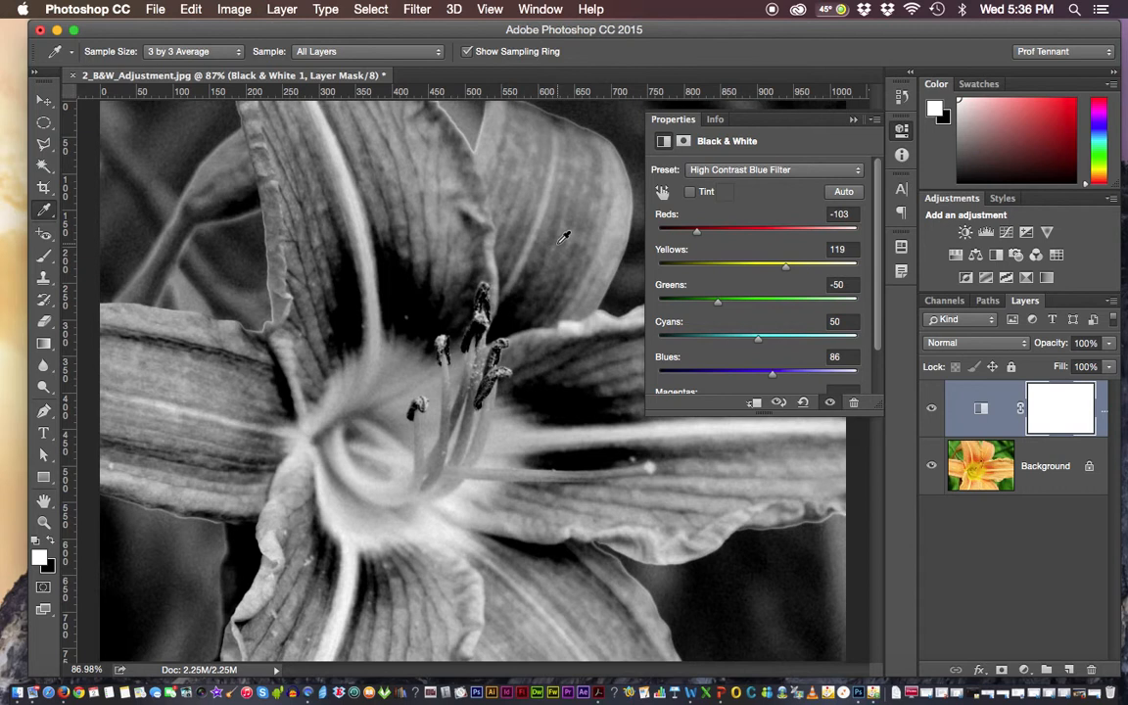
click(853, 121)
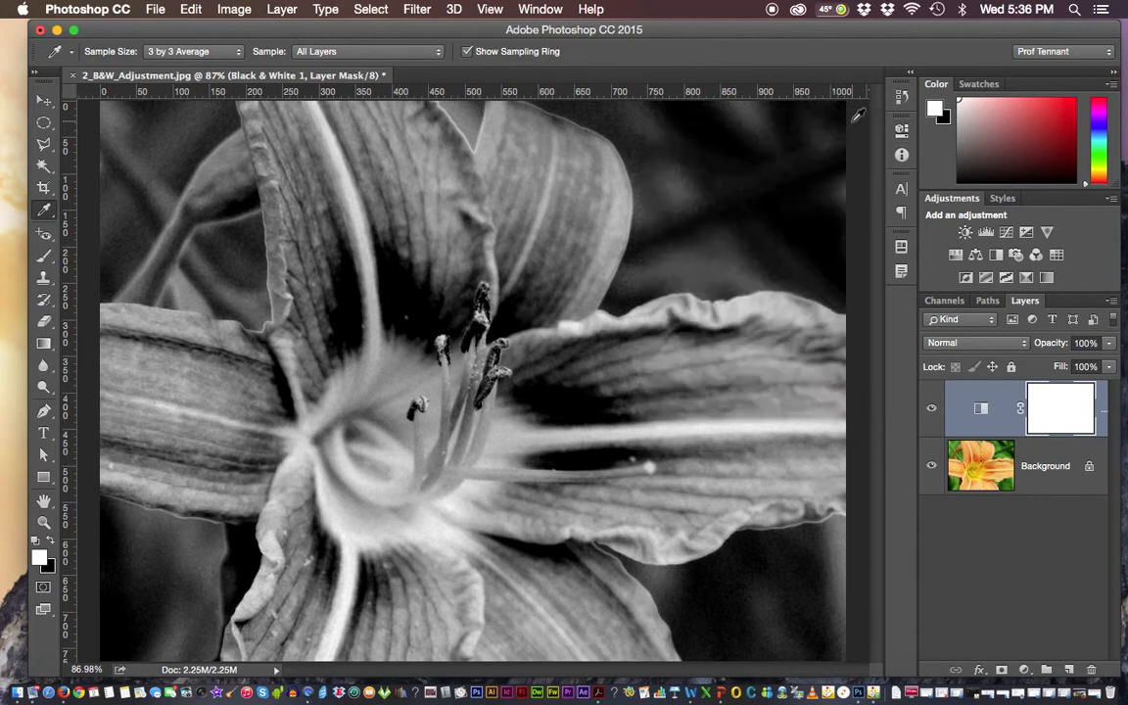
Hide the first Black & White adjustment layer and add a second Black & White adjustment layer above it
click(932, 412)
click(1025, 669)
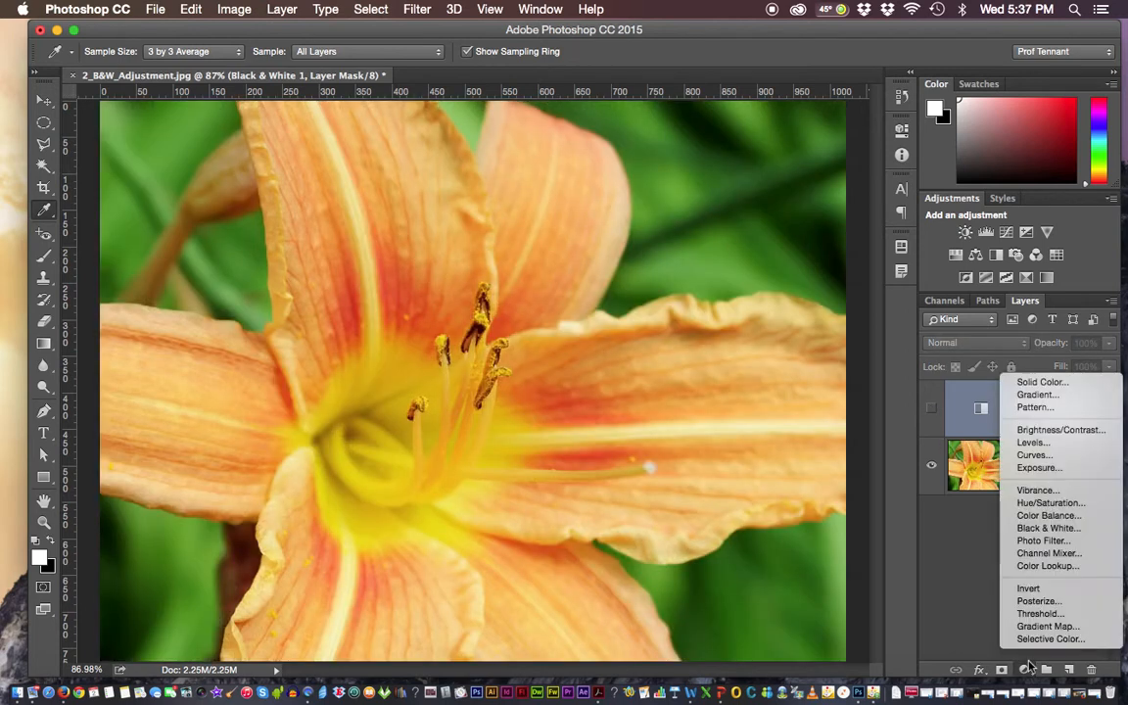
click(1031, 529)
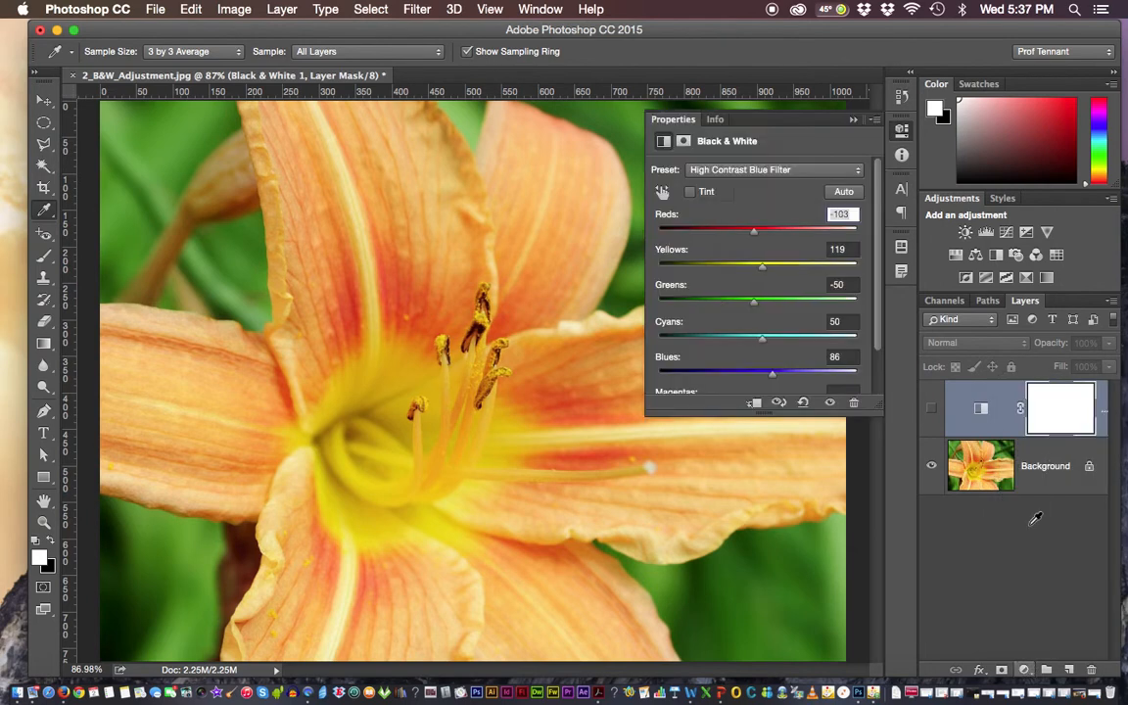
click(762, 171)
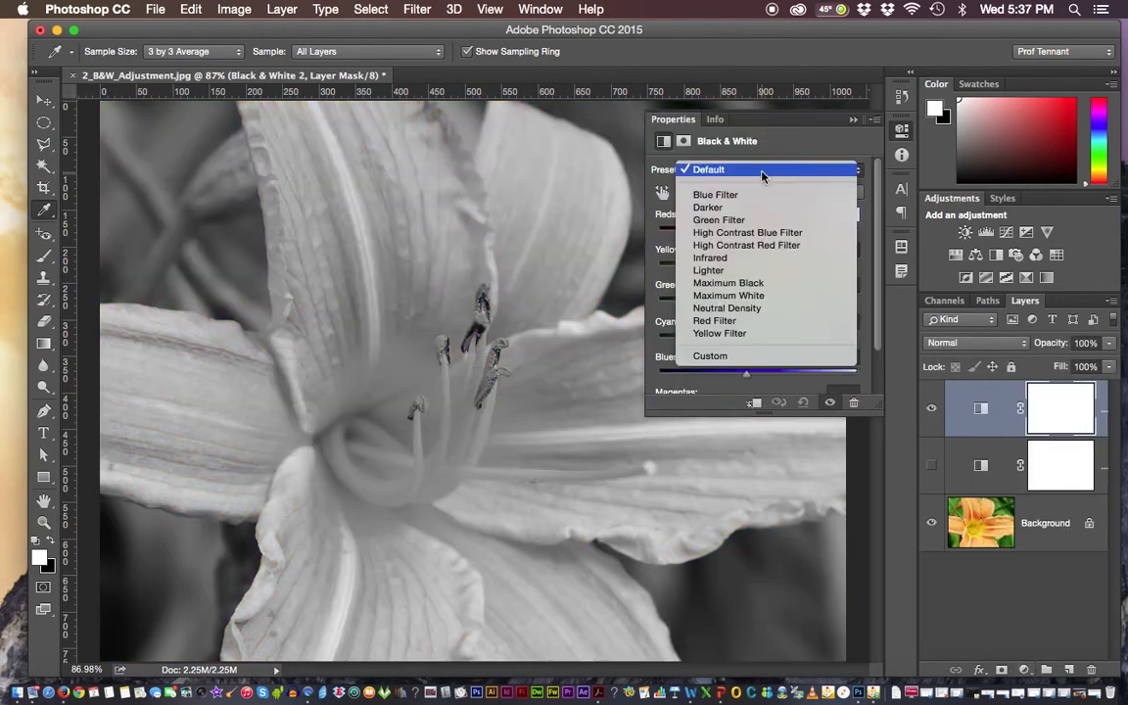
click(762, 171)
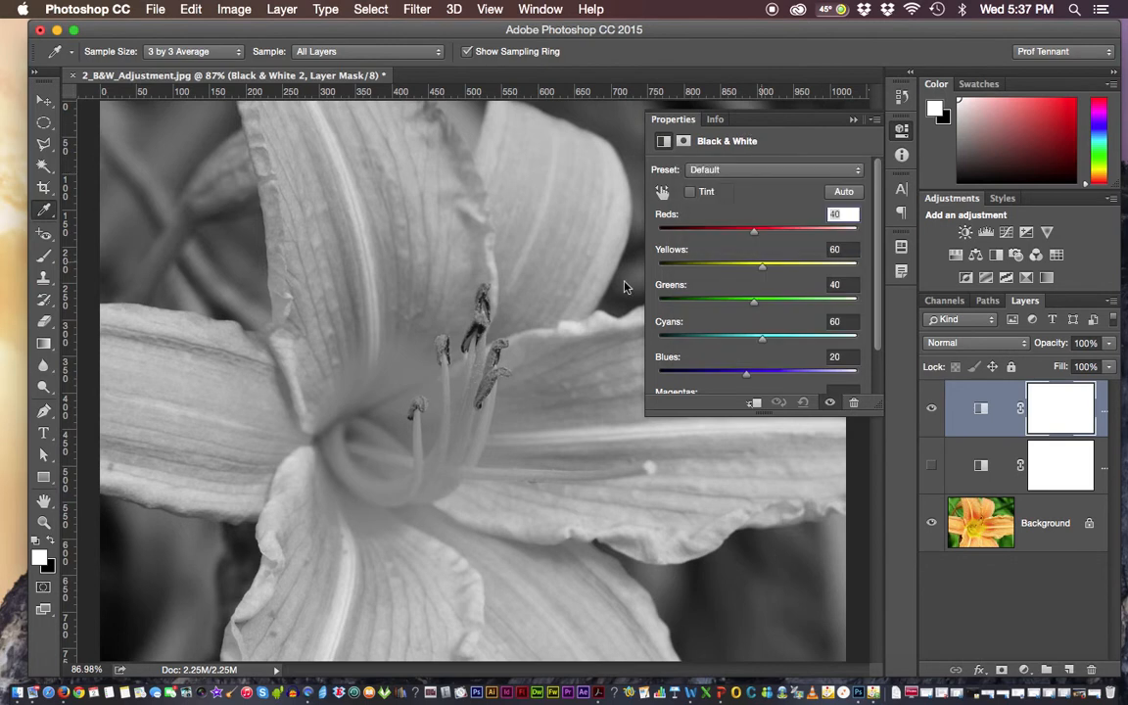
click(704, 173)
click(767, 173)
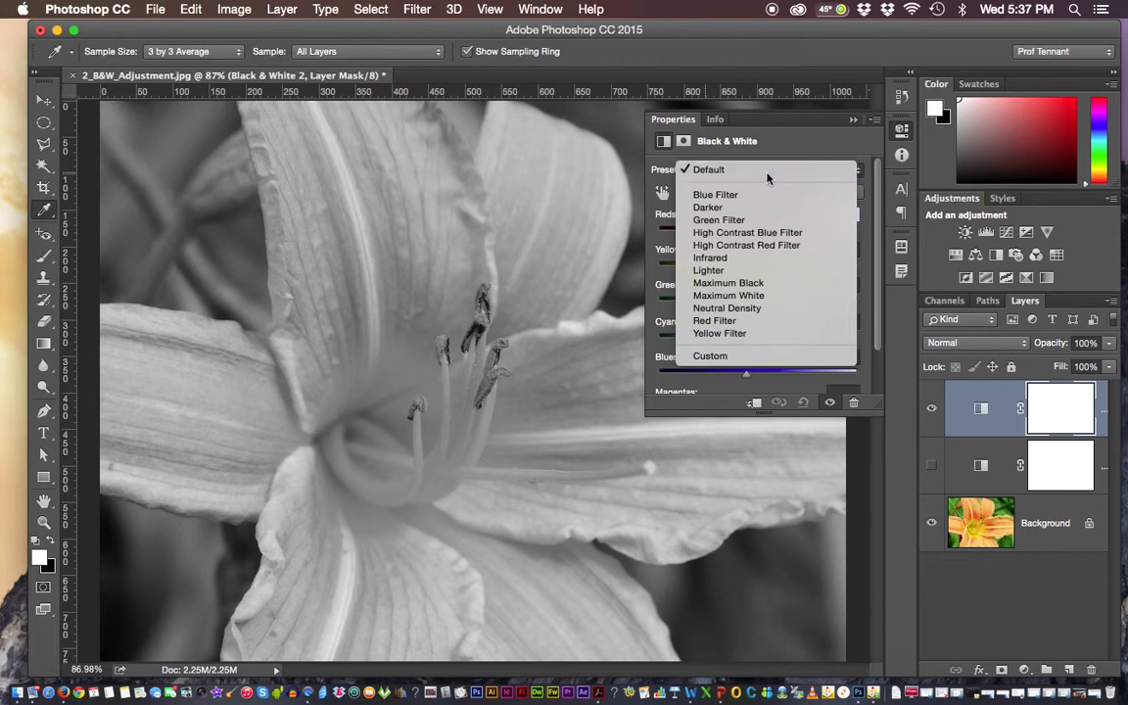
click(232, 11)
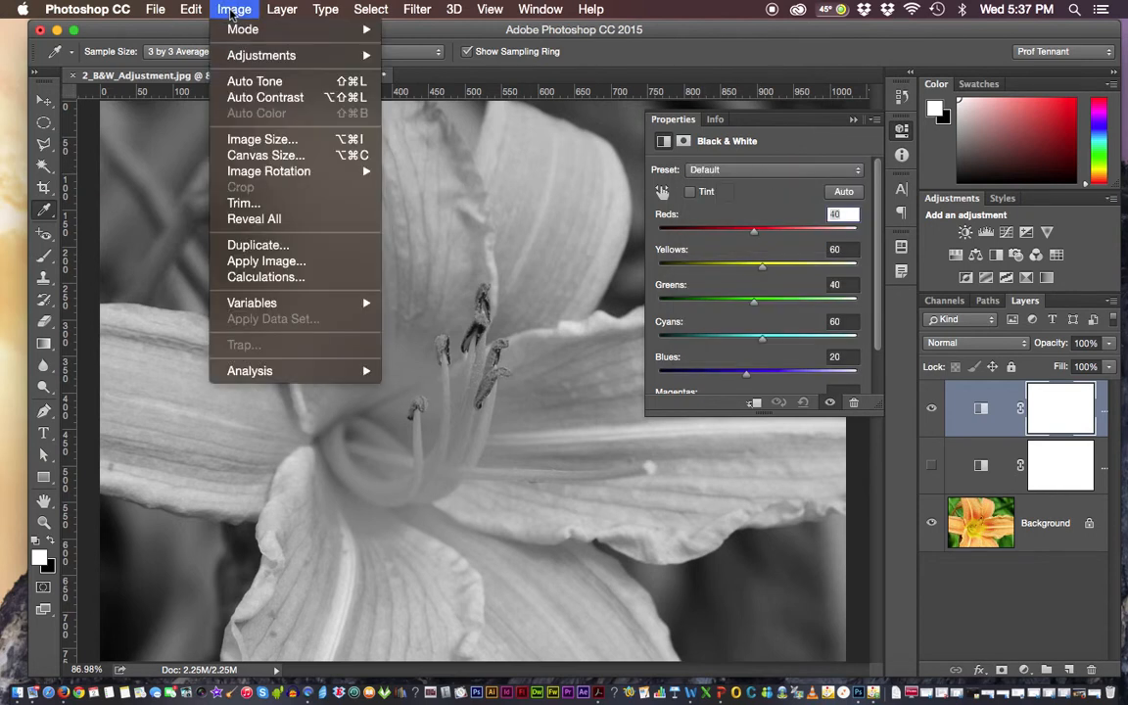
mouse_move(238, 34)
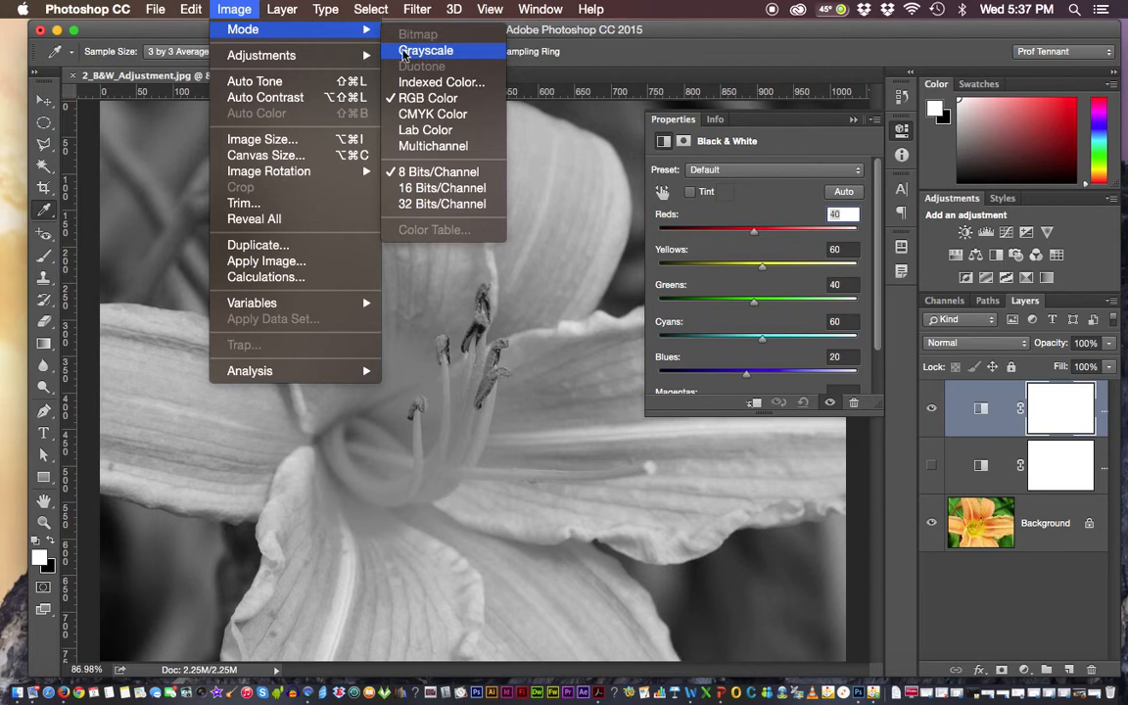
click(493, 30)
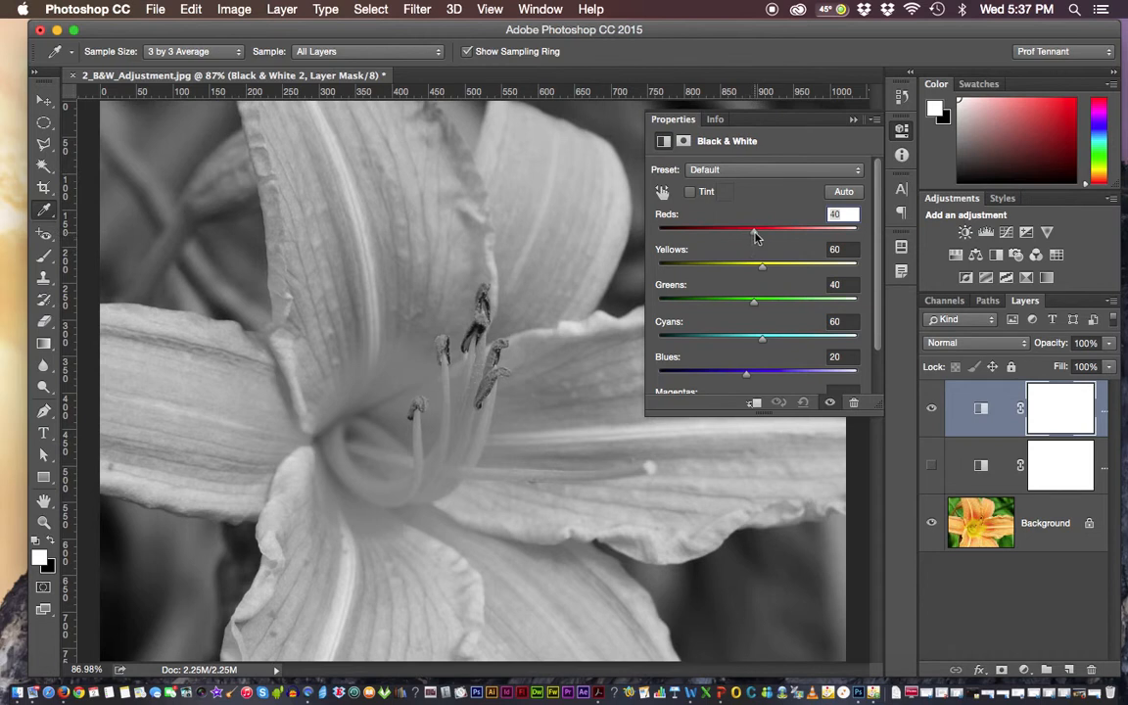
Set the second Black & White adjustment to Reds 37, Greens -53, Cyans 2 and Blues 77
drag(754, 235, 740, 236)
mouse_move(762, 338)
mouse_down()
mouse_move(739, 342)
mouse_move(833, 342)
mouse_move(716, 340)
mouse_move(745, 340)
mouse_up()
drag(742, 231, 754, 231)
drag(744, 341, 769, 373)
drag(756, 306, 716, 305)
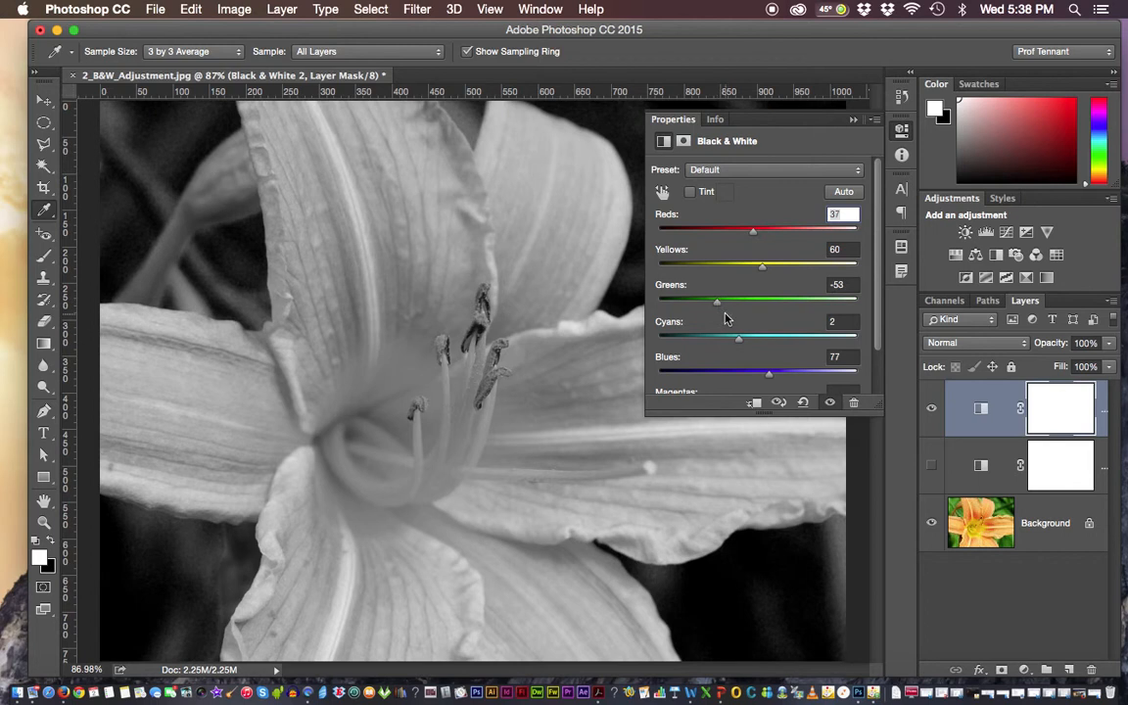
click(853, 122)
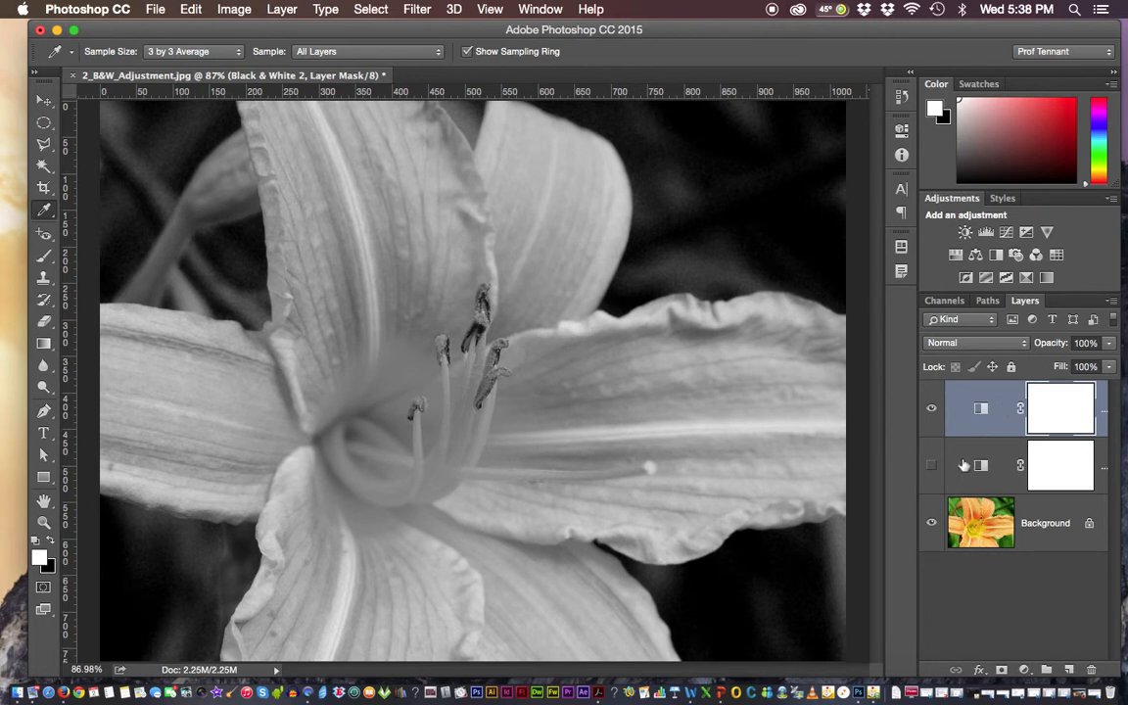
Compare the two Black & White adjustments with each other and with the color original by toggling their layer visibility
click(932, 410)
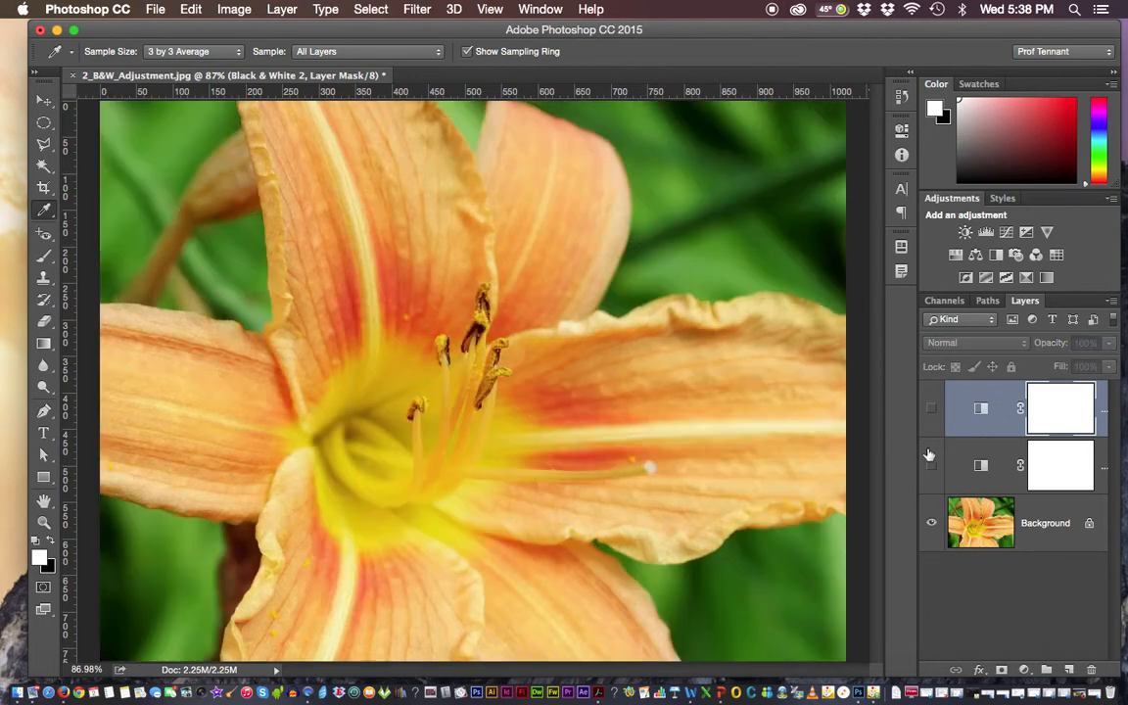
click(933, 467)
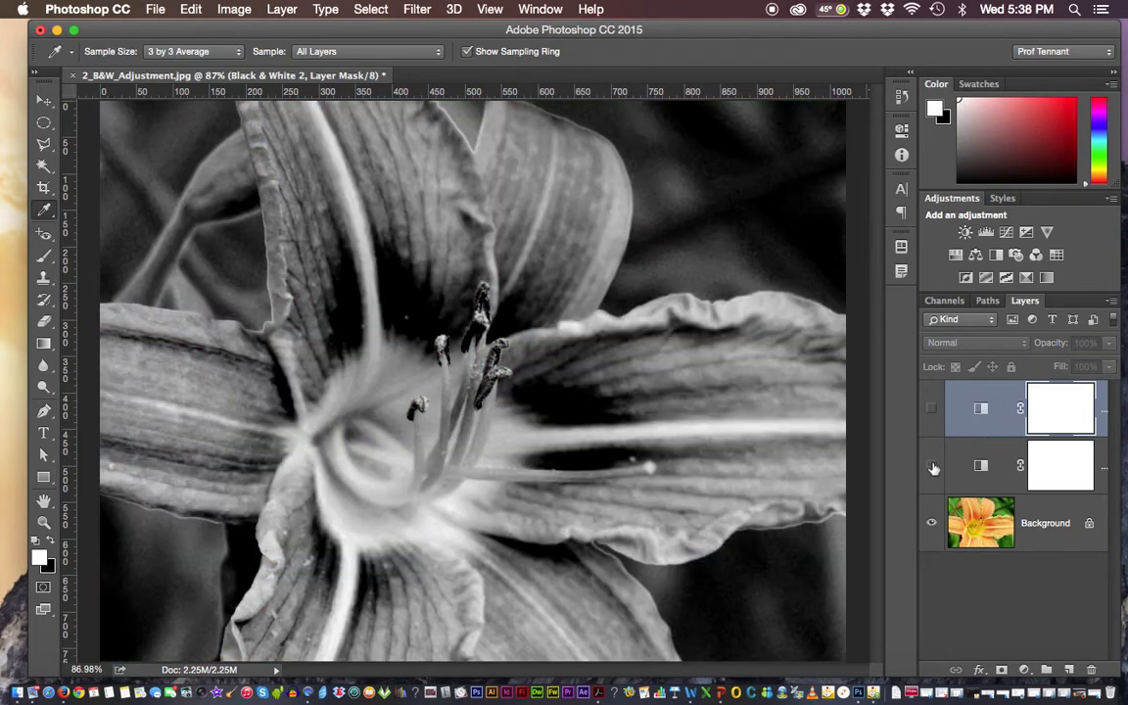
click(932, 467)
click(933, 409)
click(932, 410)
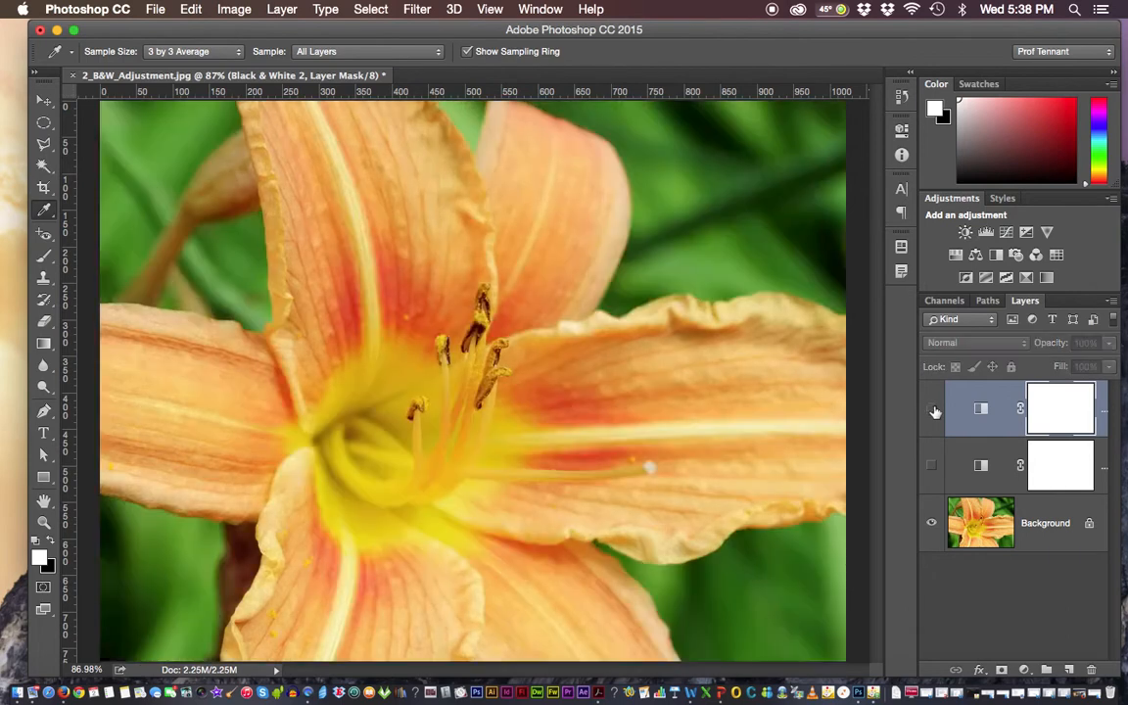
click(932, 410)
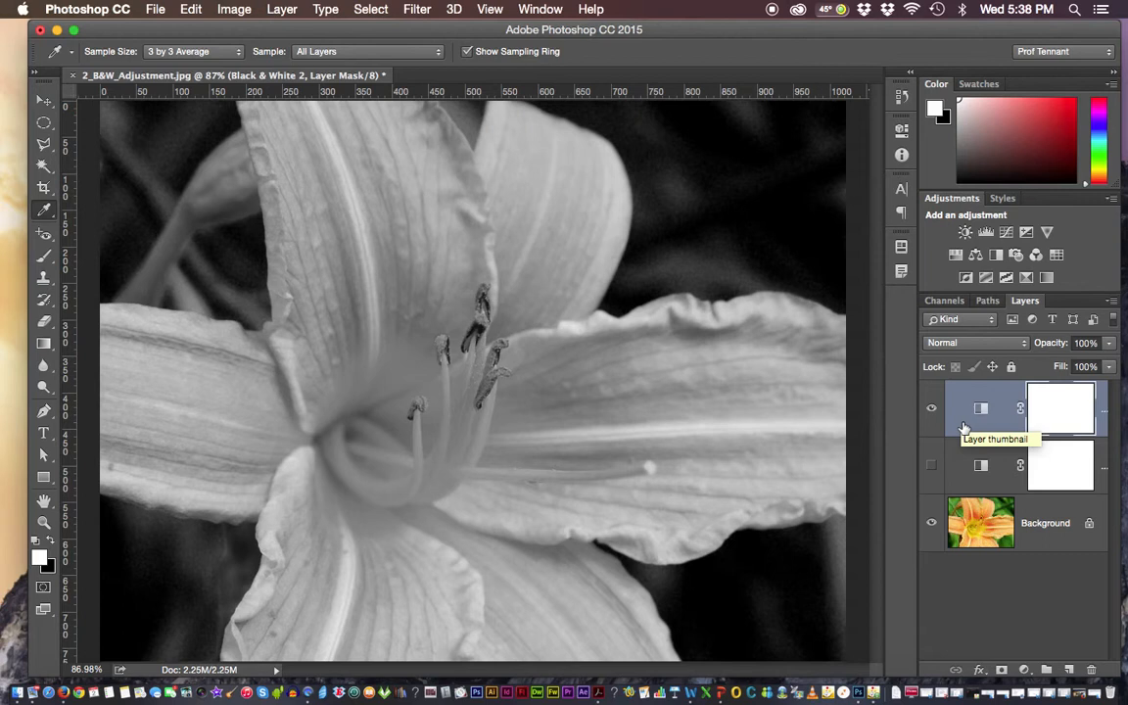
click(932, 409)
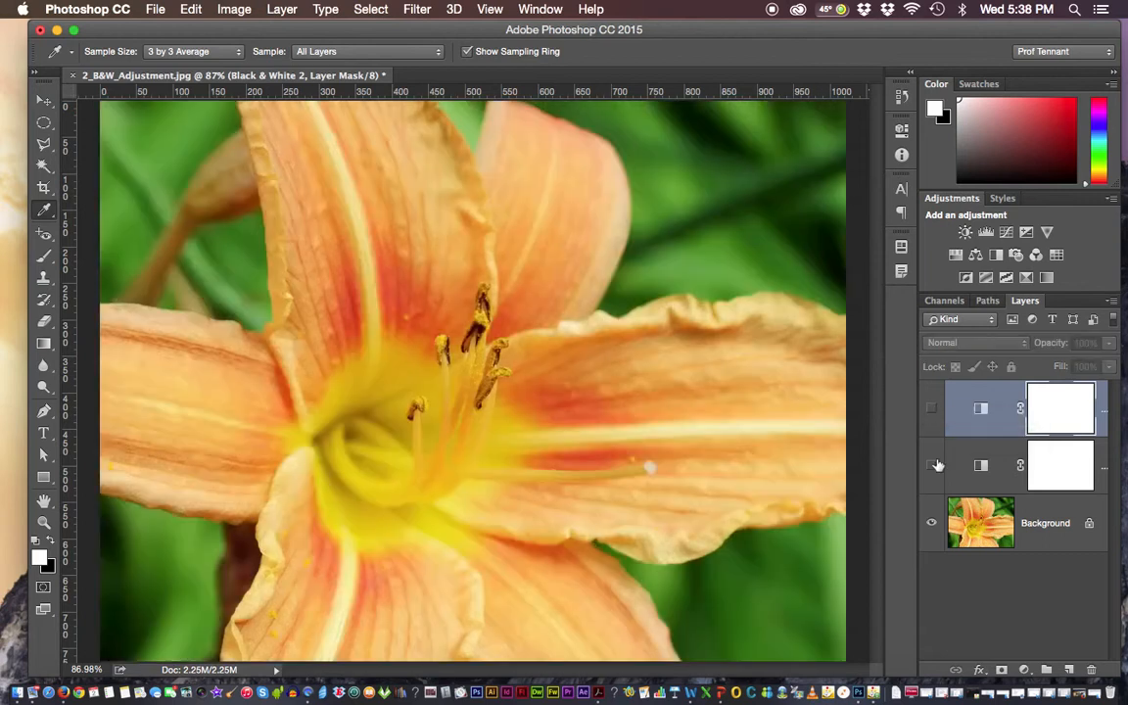
click(933, 465)
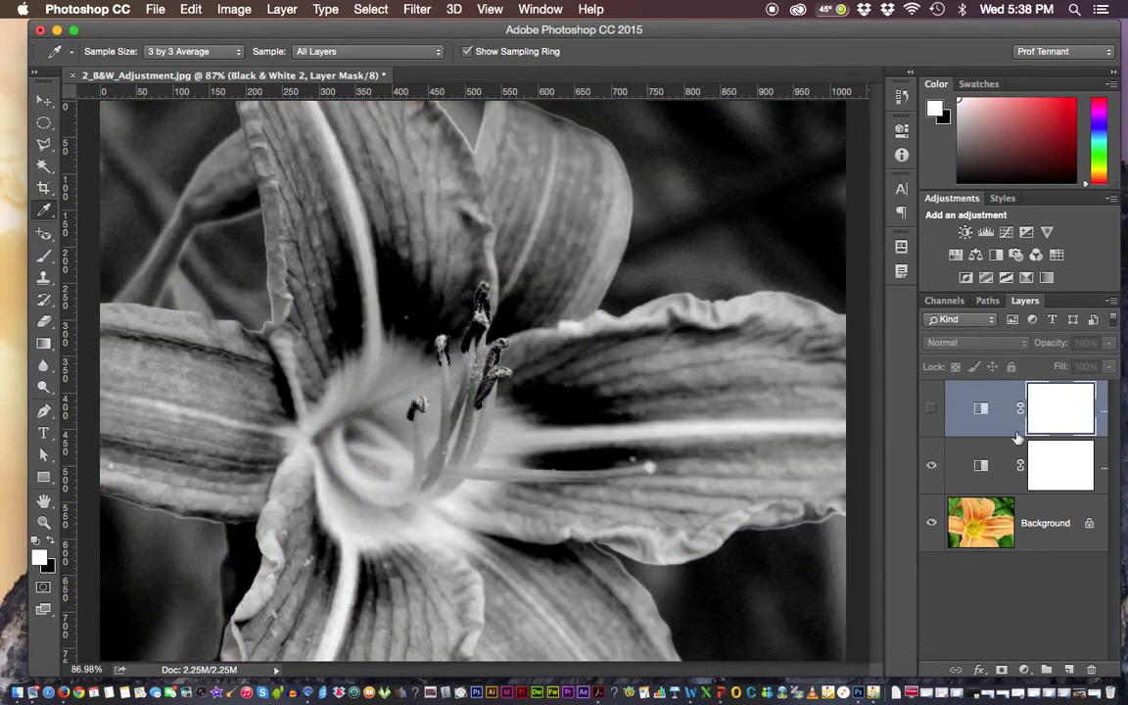
click(931, 410)
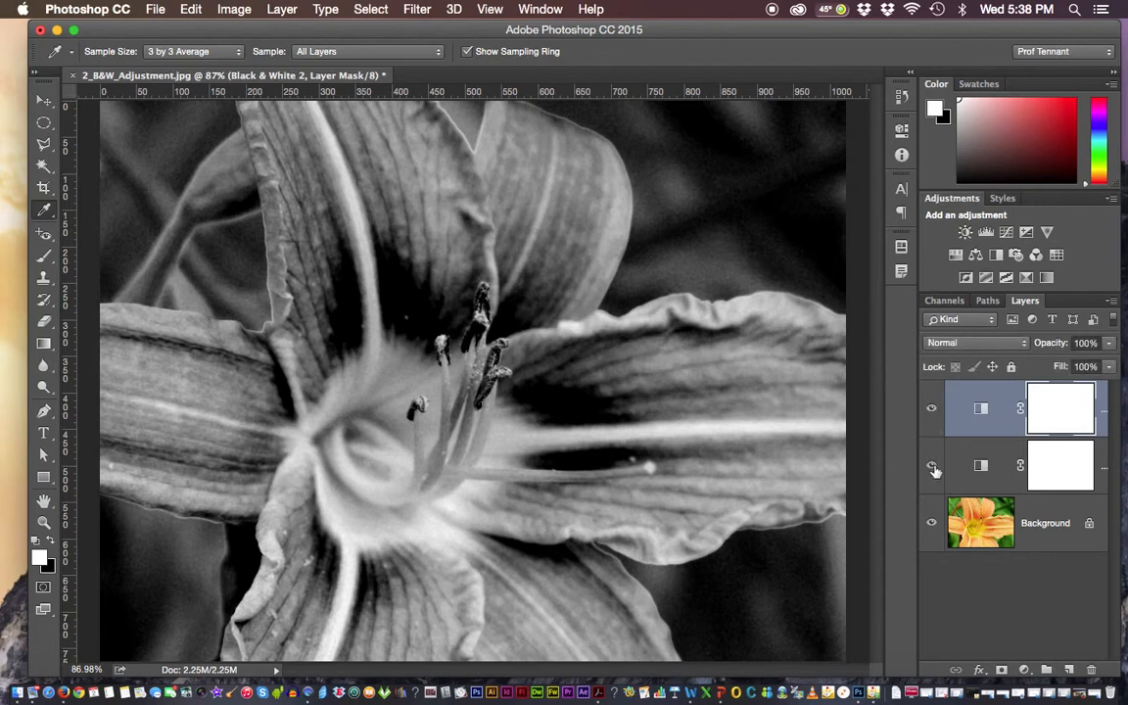
click(933, 467)
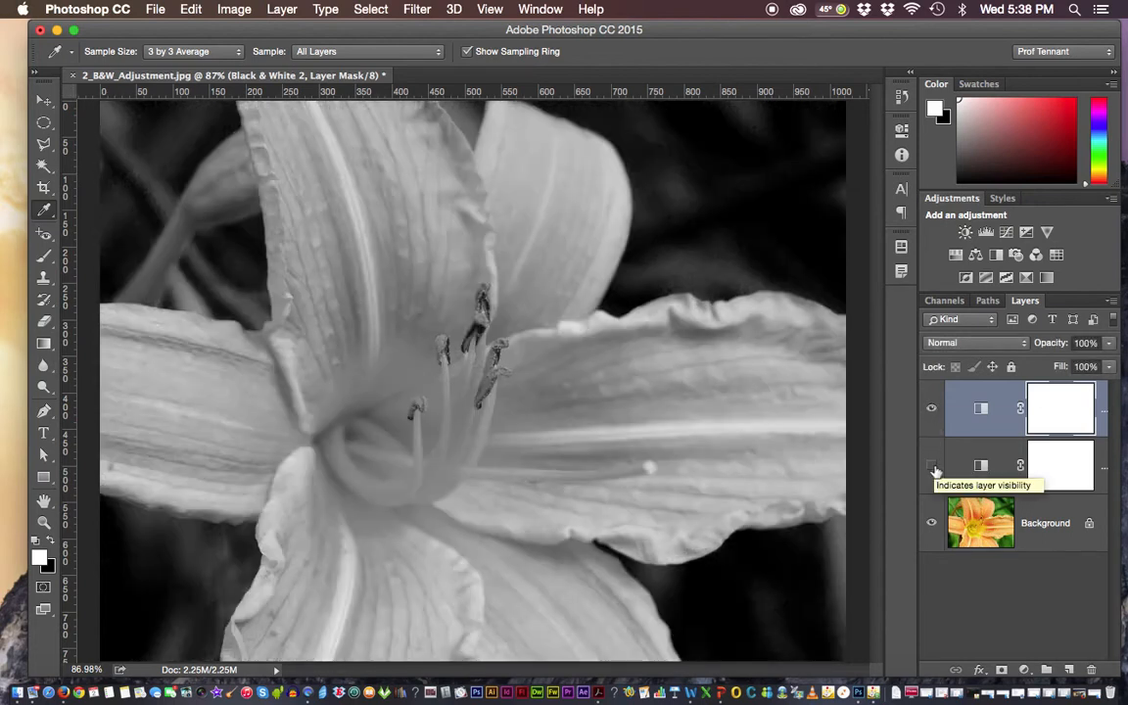
Create a layer comp recording layer visibility with only the second Black & White adjustment shown above the background
click(902, 249)
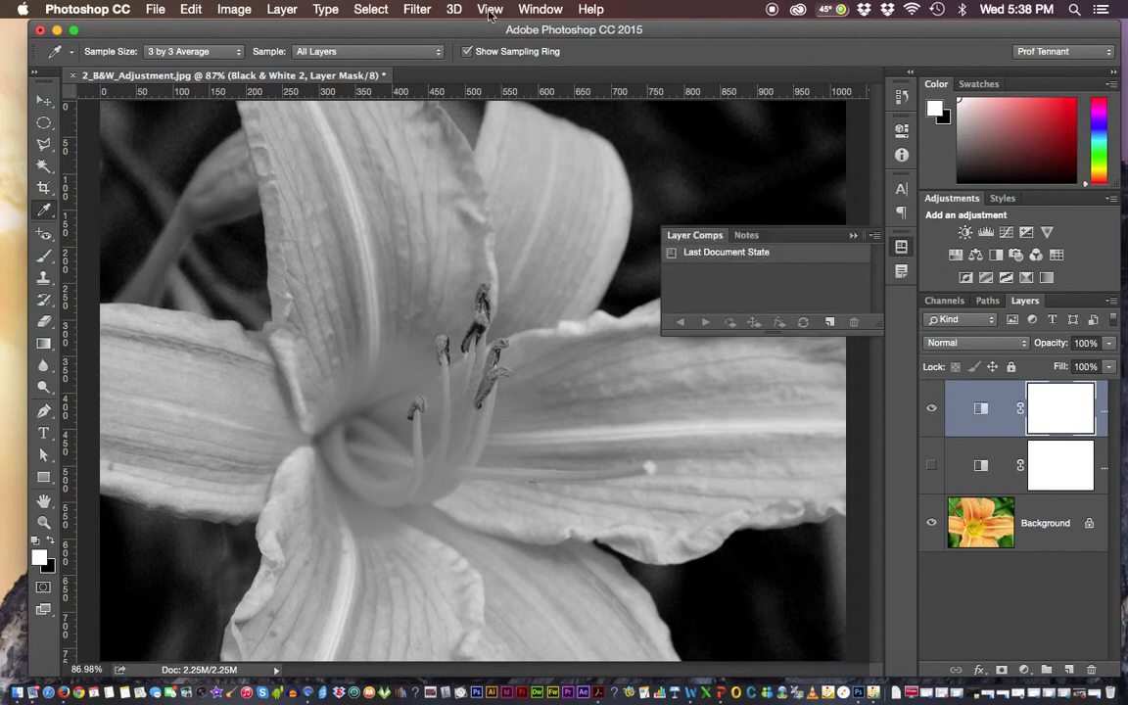
click(536, 12)
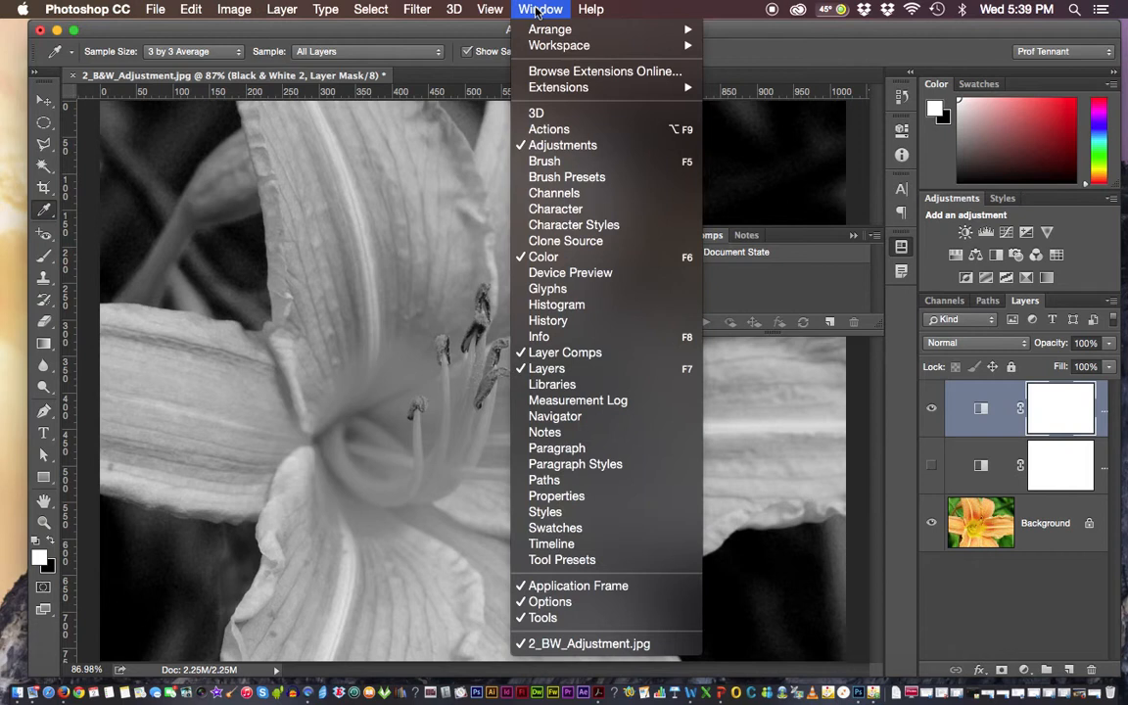
click(566, 355)
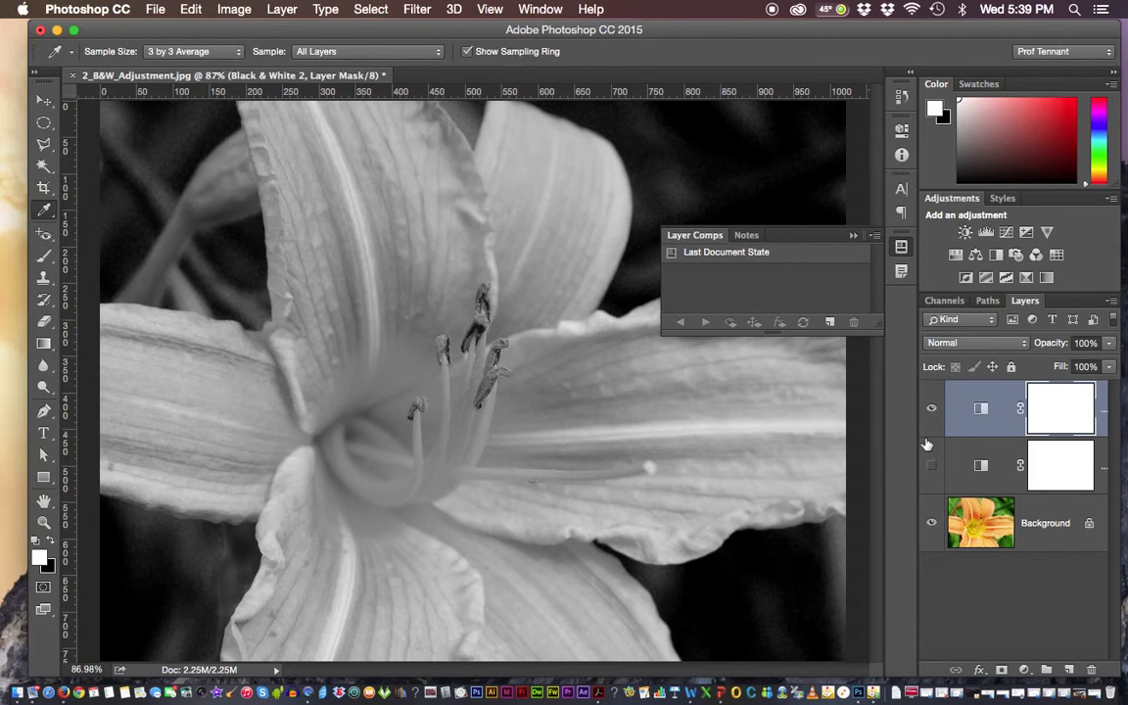
click(875, 238)
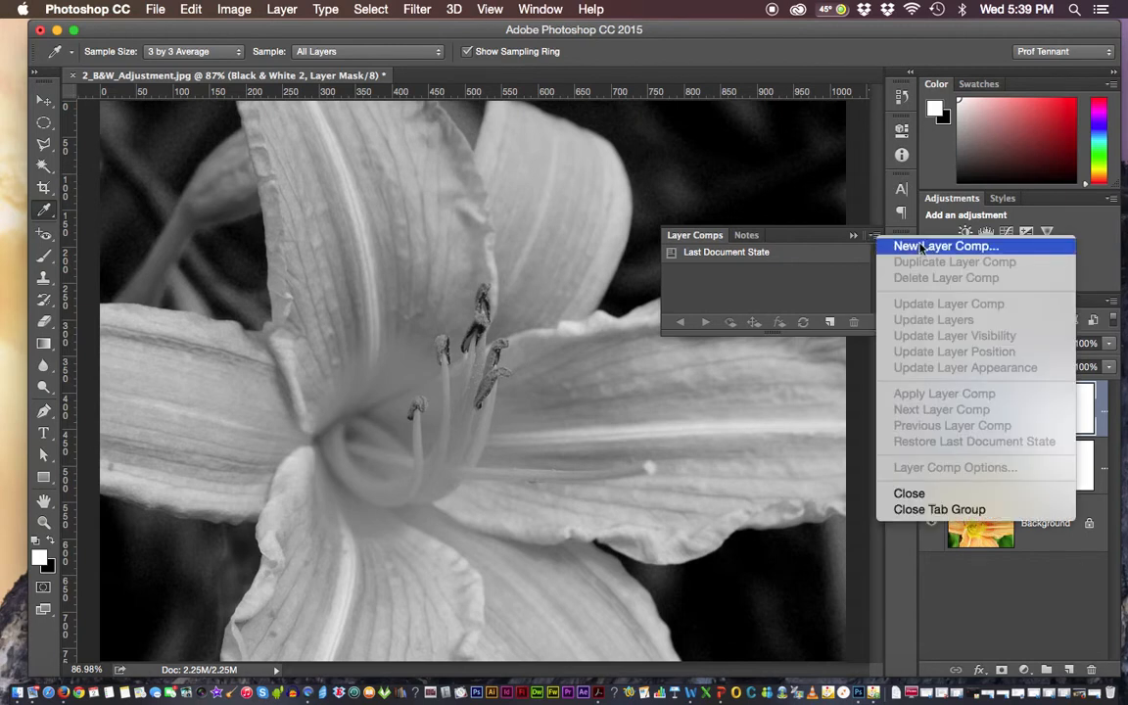
click(921, 247)
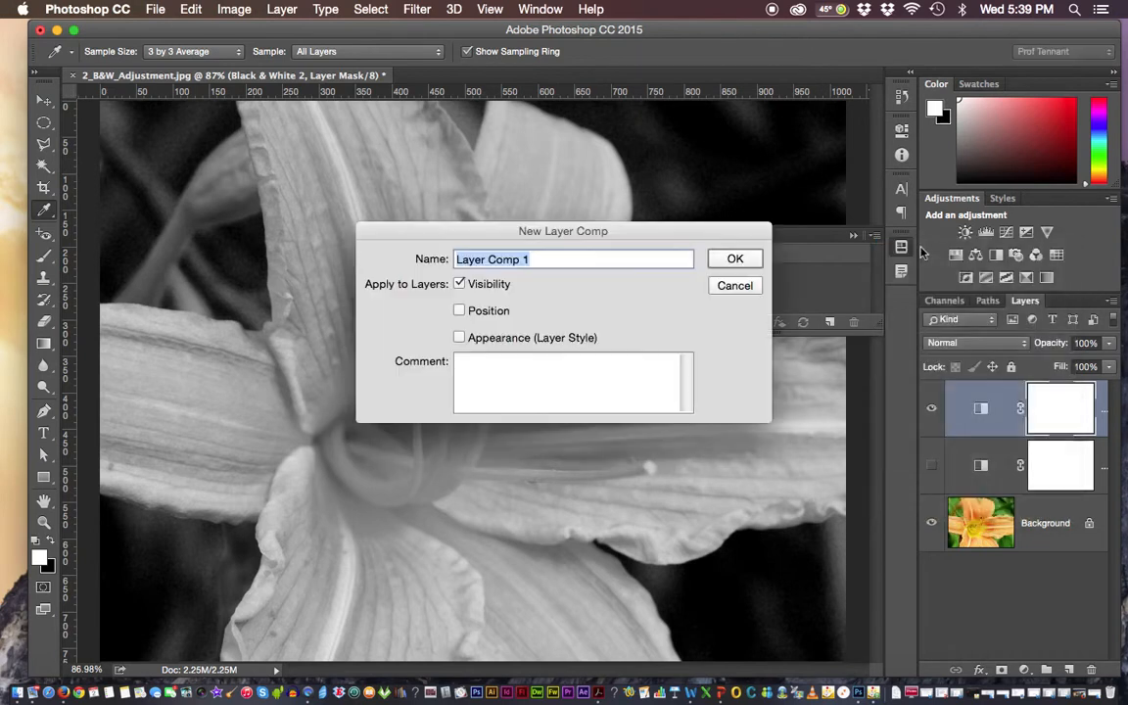
drag(744, 235, 608, 214)
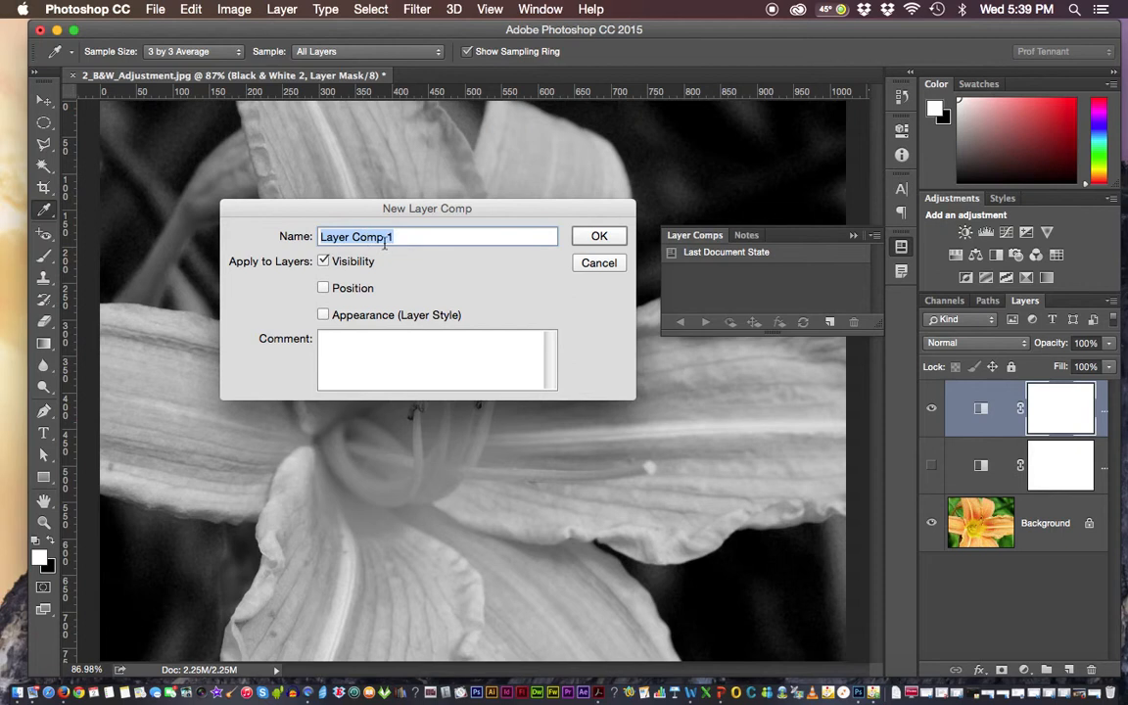
click(599, 237)
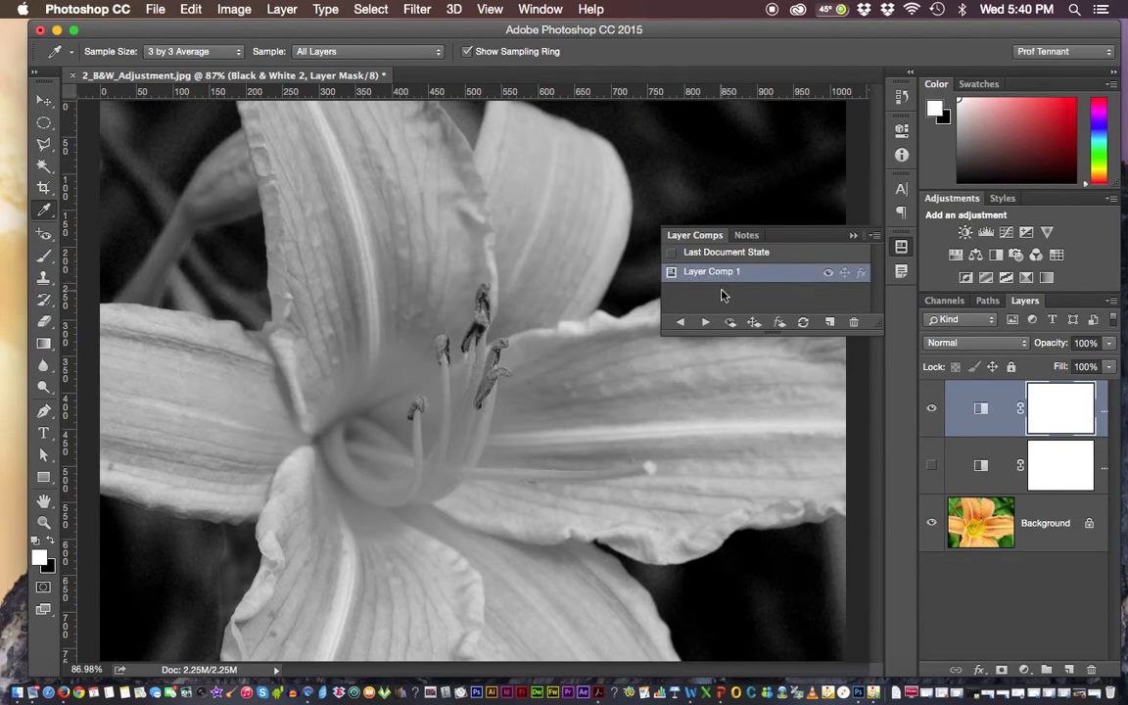
click(693, 298)
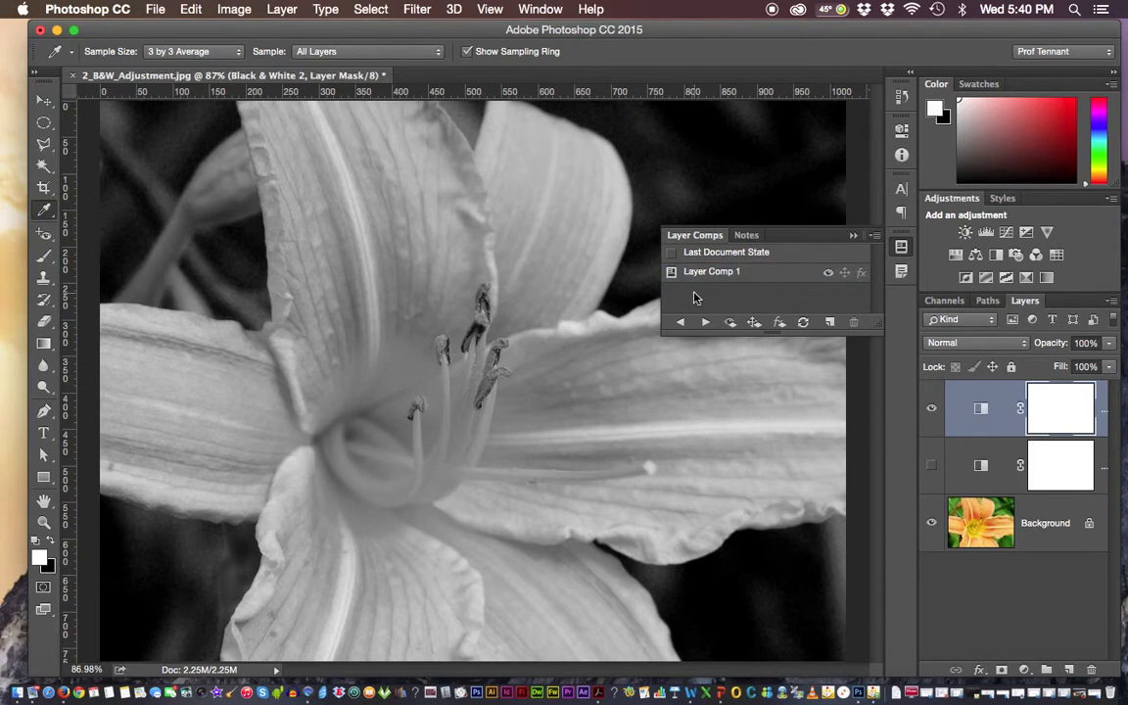
Show the first Black & White adjustment, hide the second one, and save this visibility as another layer comp
click(932, 466)
click(932, 411)
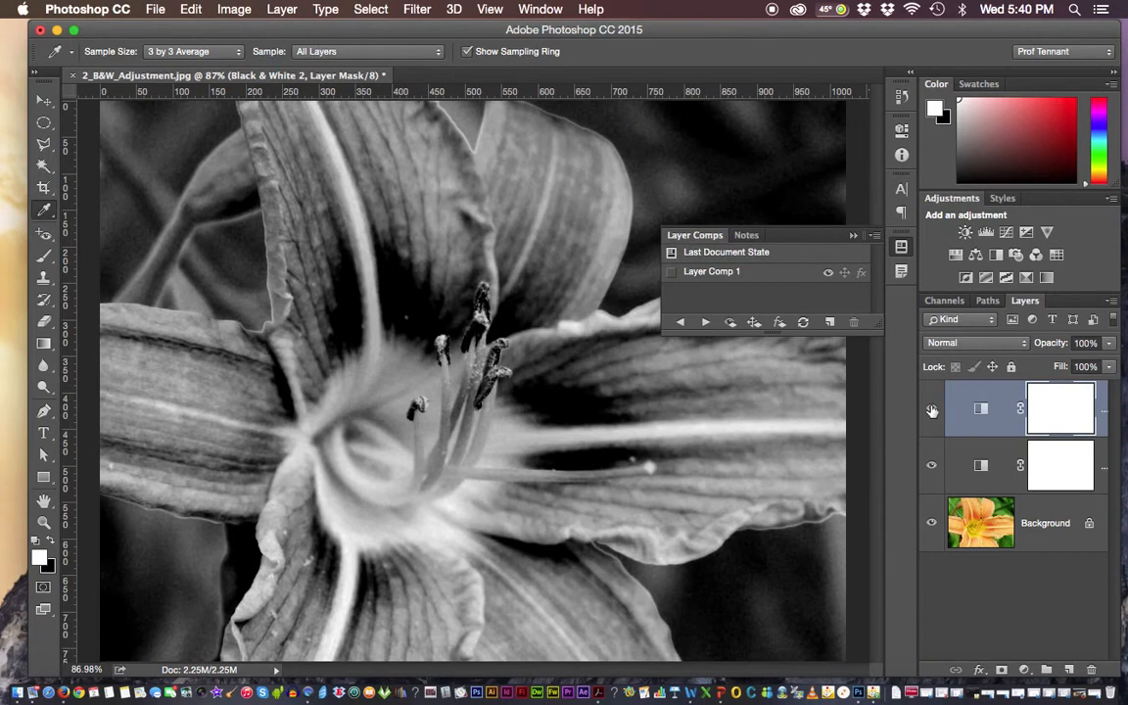
click(932, 411)
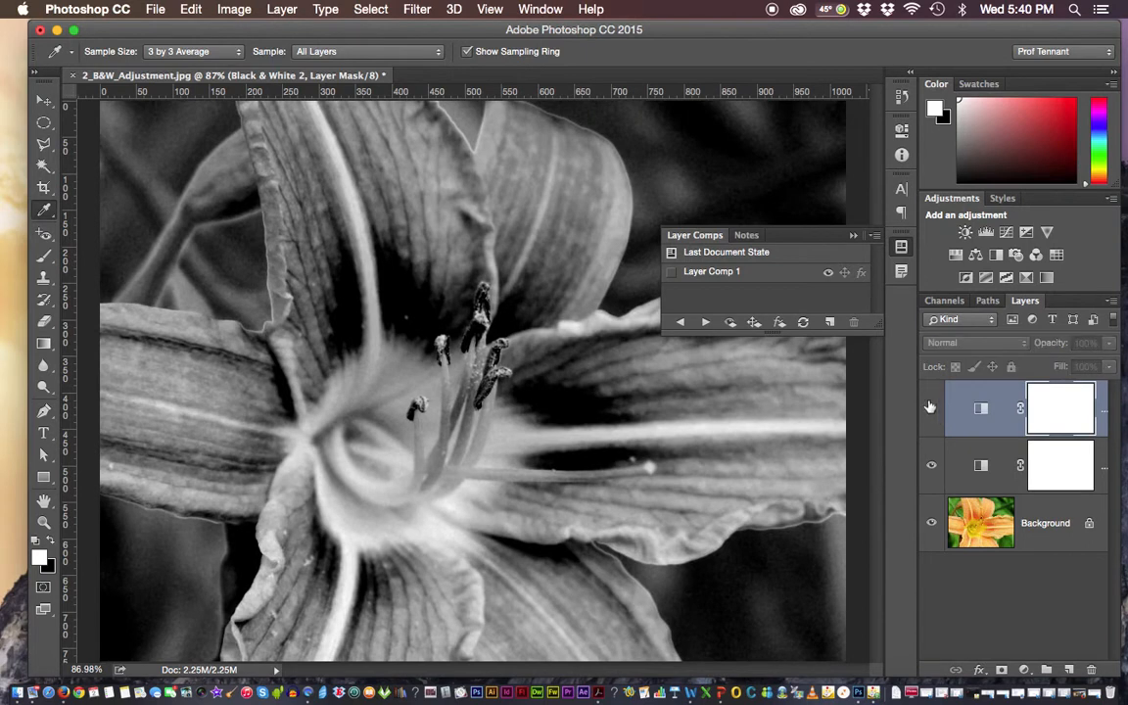
click(999, 458)
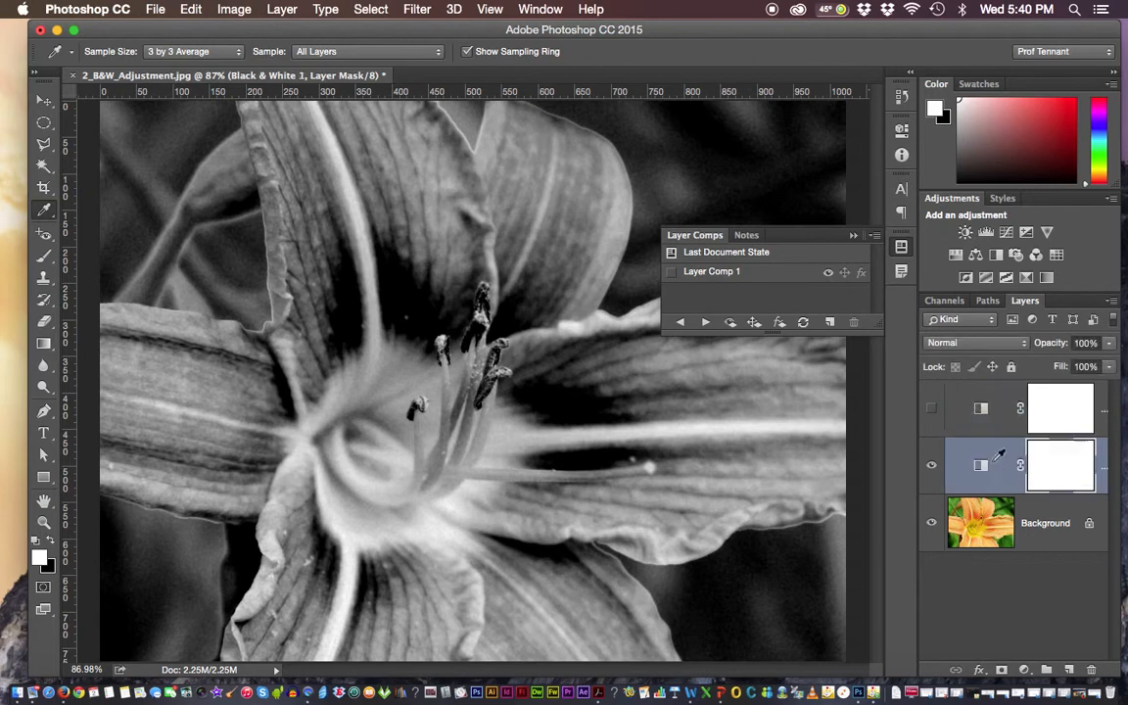
click(874, 239)
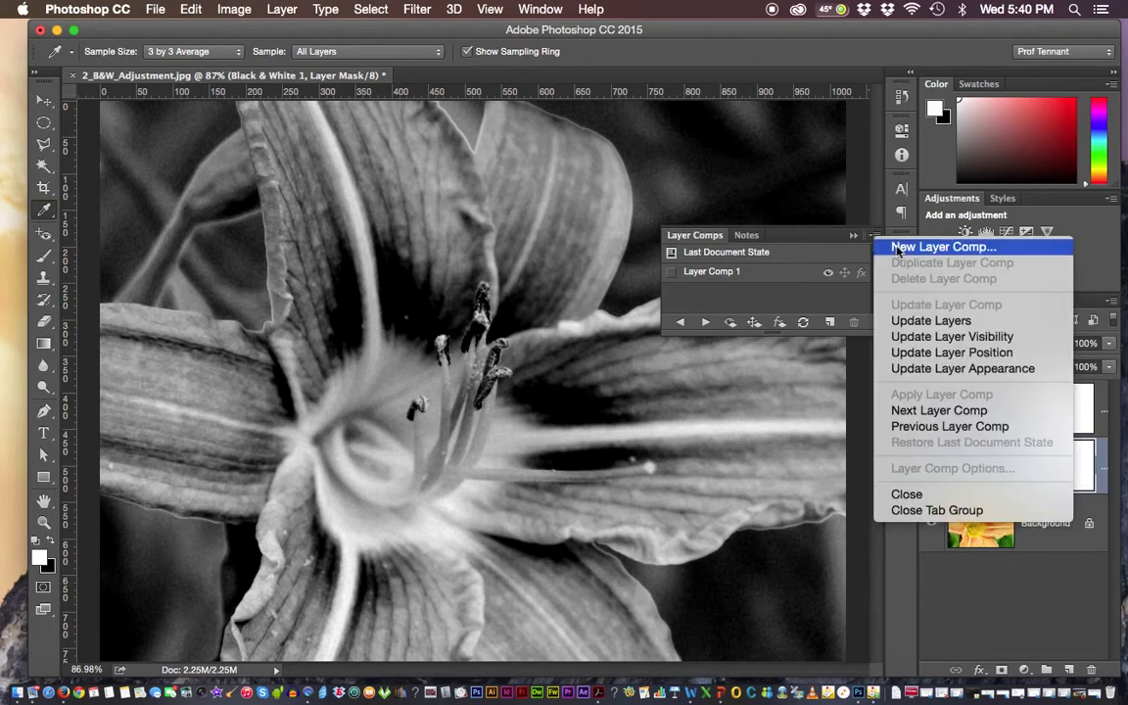
click(887, 245)
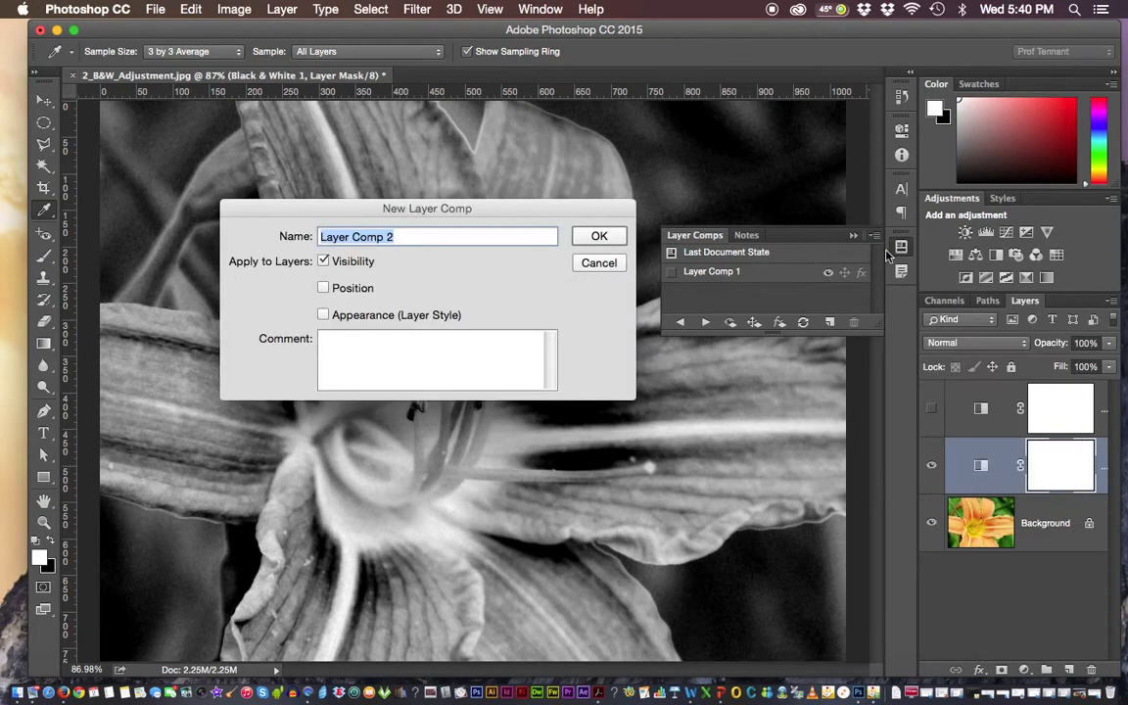
click(597, 236)
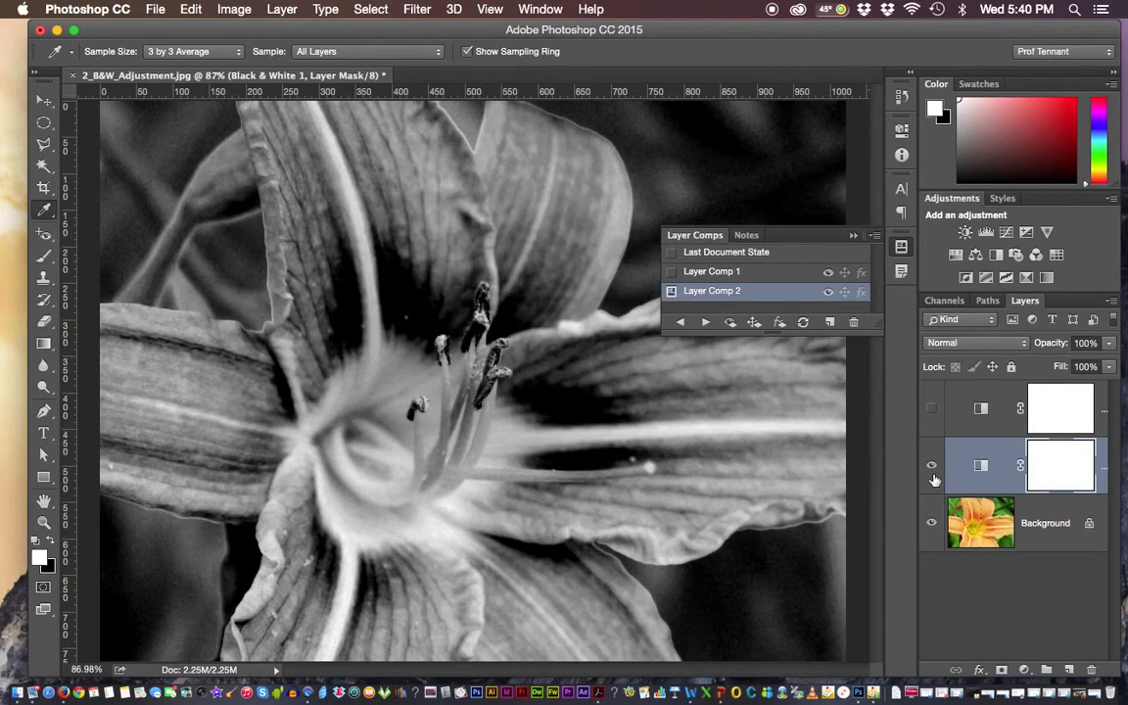
click(762, 307)
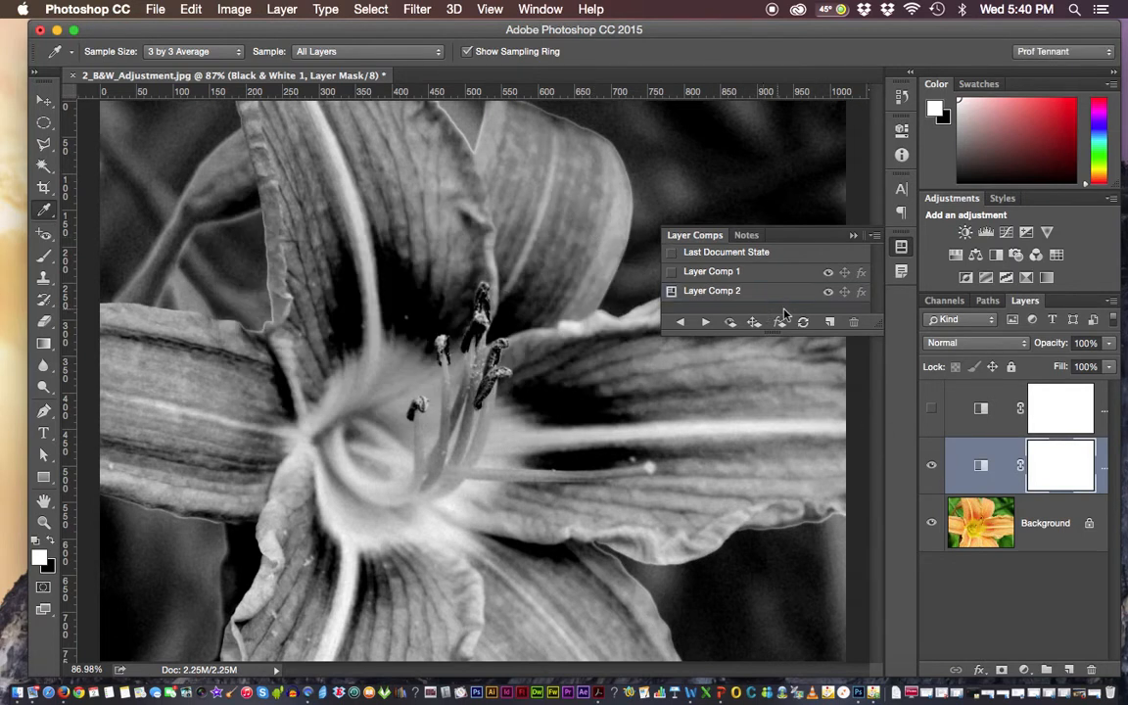
Hide the first Black & White adjustment, then compare both versions by alternately applying Layer Comp 1 and Layer Comp 2
click(931, 466)
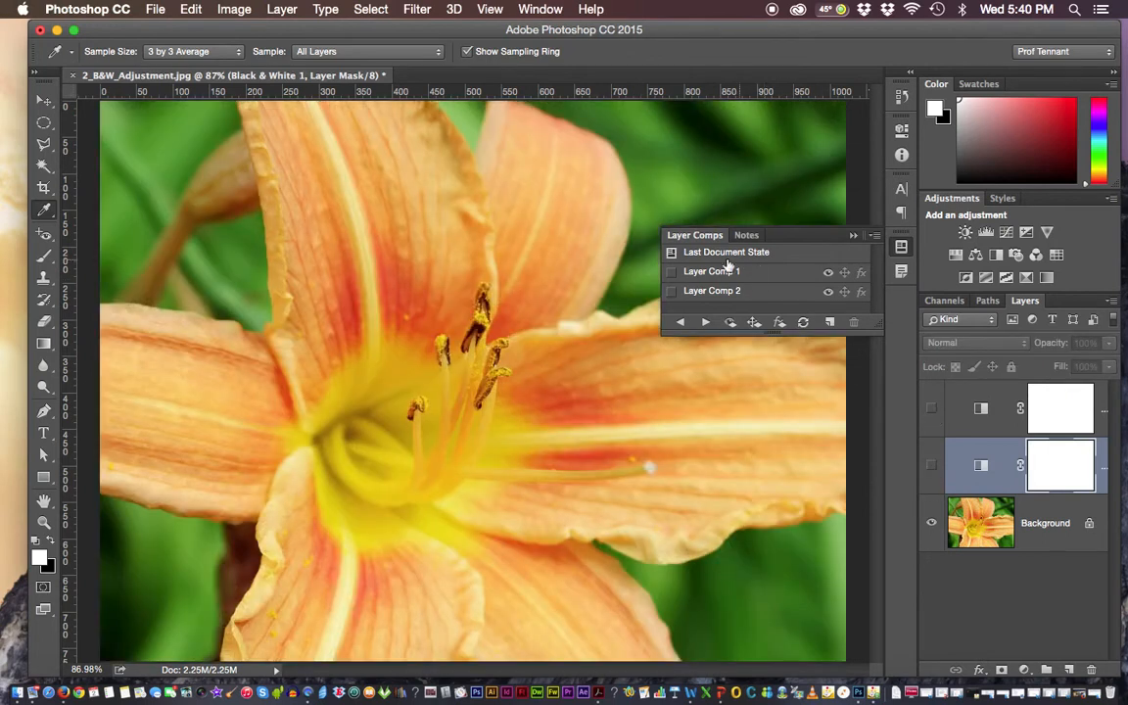
click(689, 274)
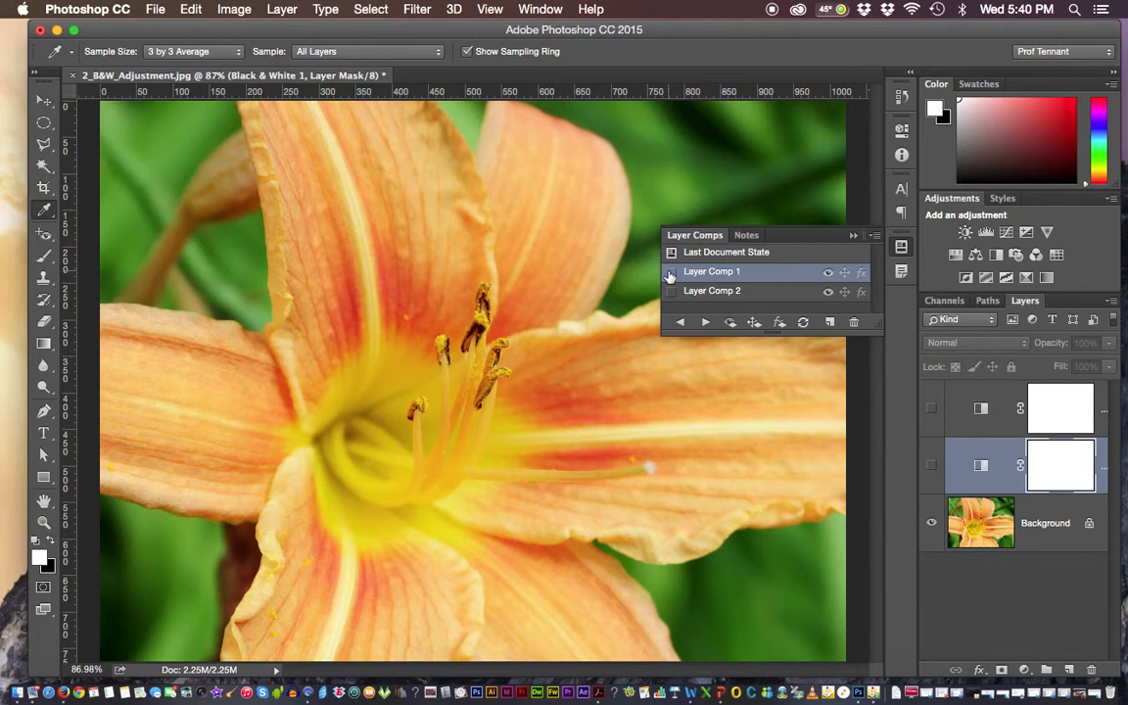
click(671, 274)
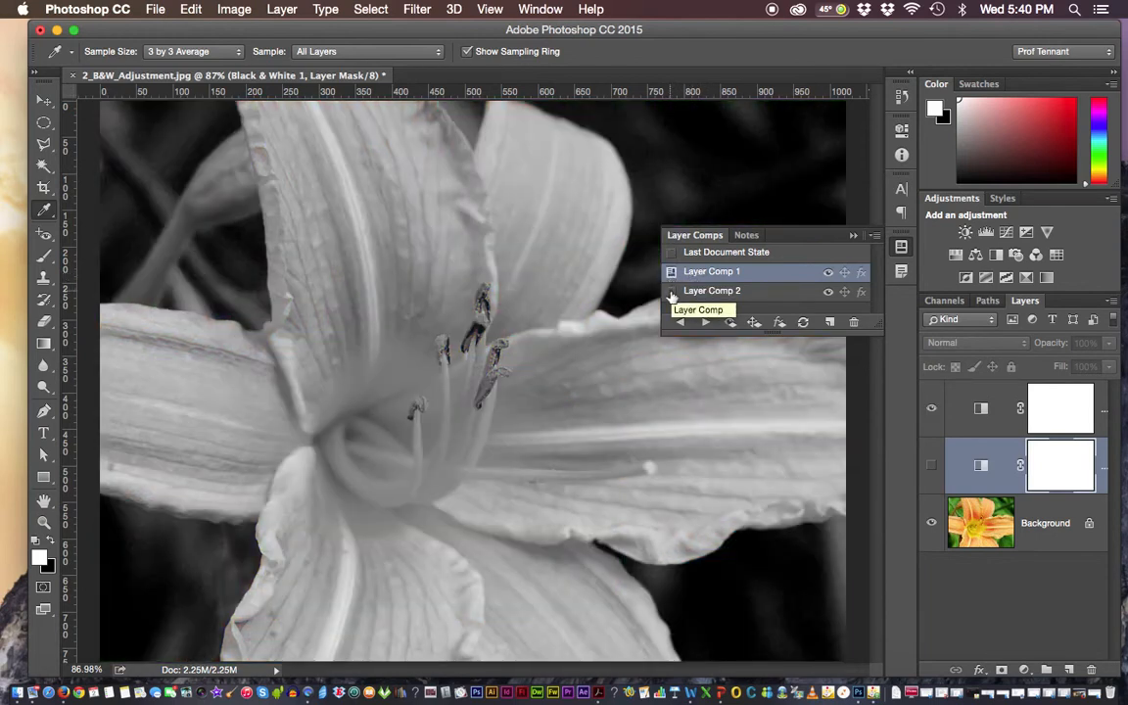
click(671, 294)
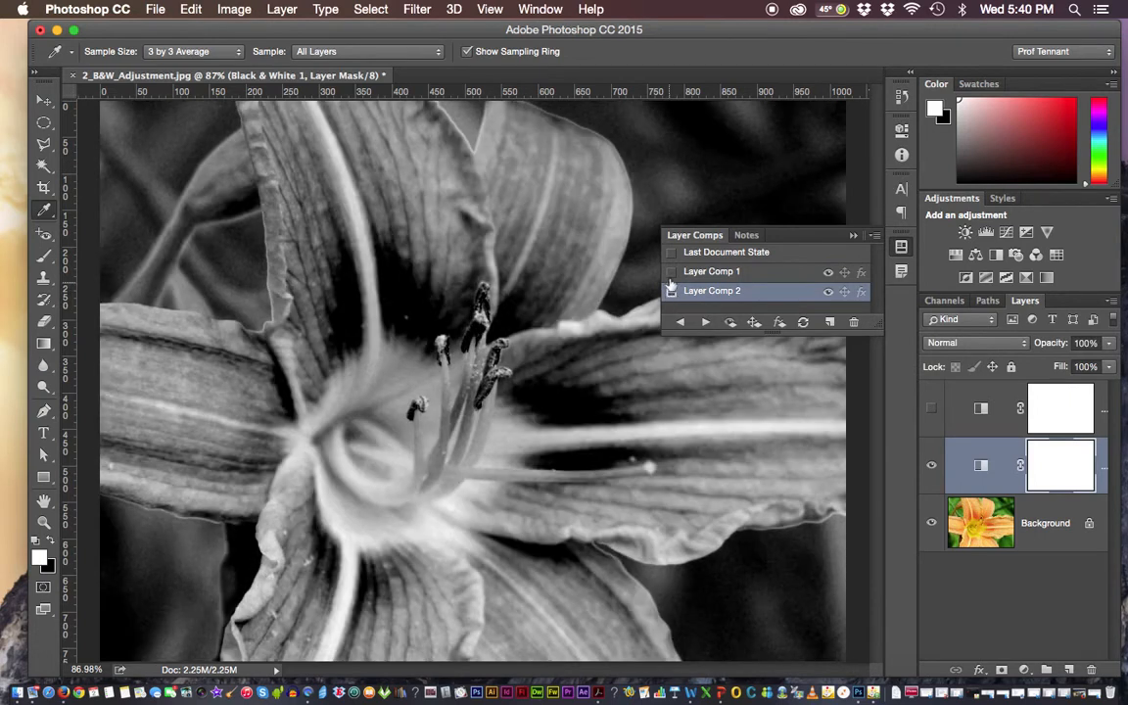
click(671, 272)
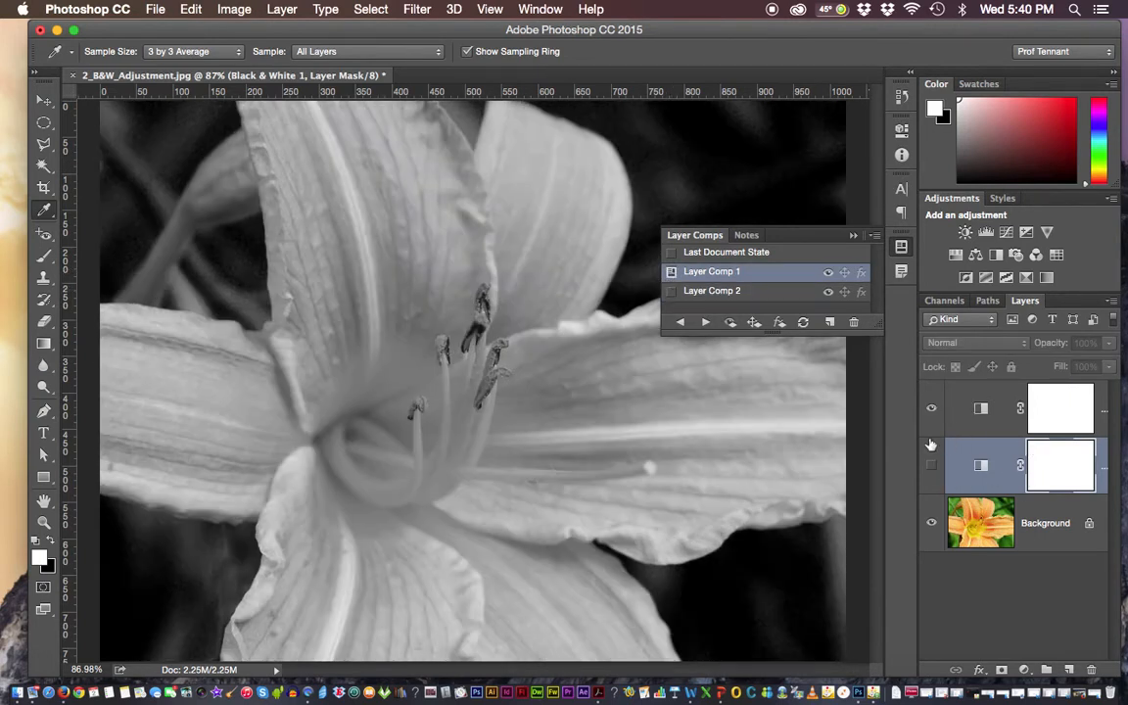
click(671, 292)
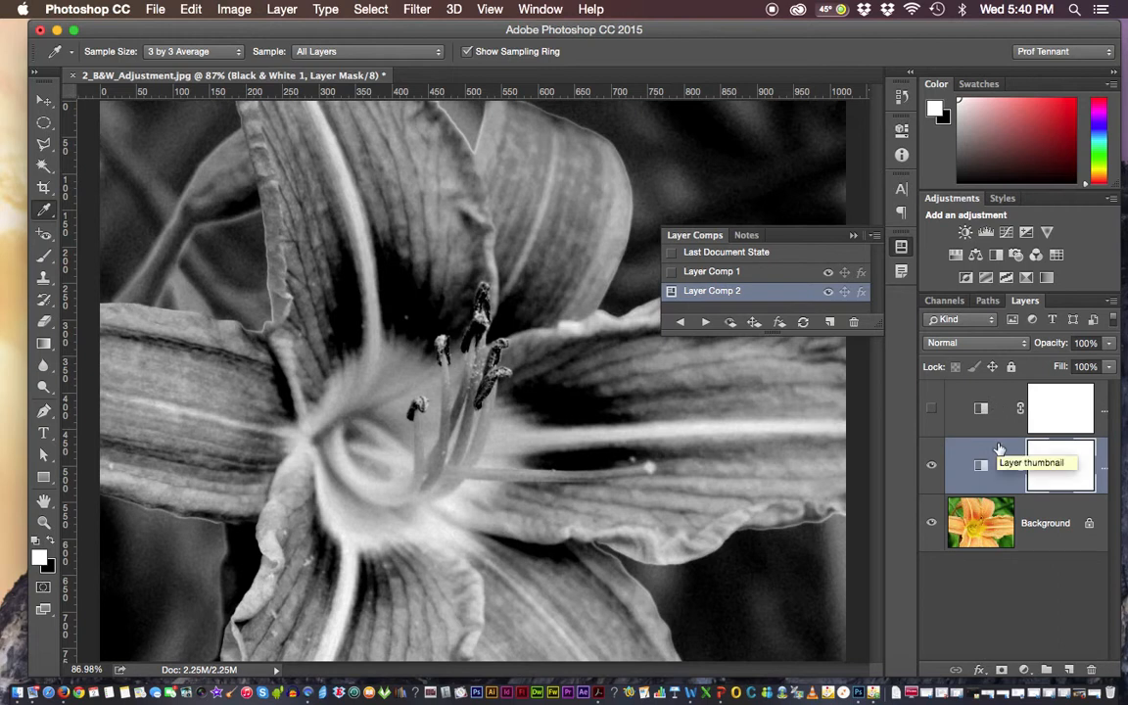
click(741, 309)
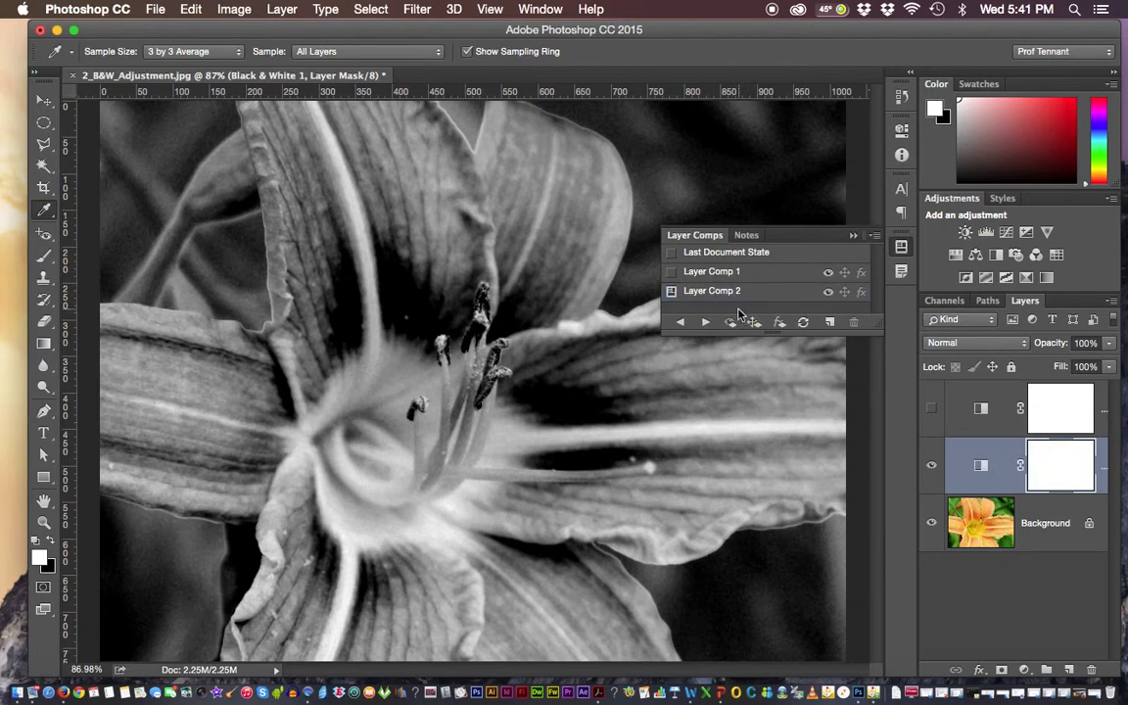
Flatten the image with the currently visible Black & White version, discarding the hidden layers
click(853, 235)
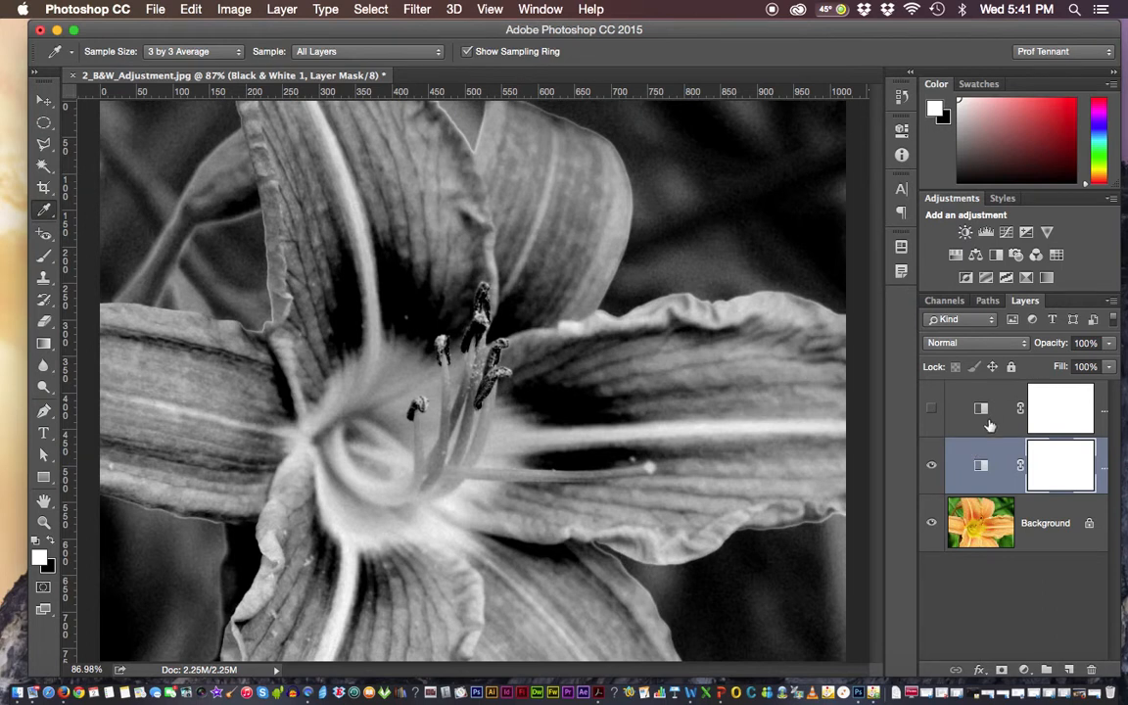
click(1113, 301)
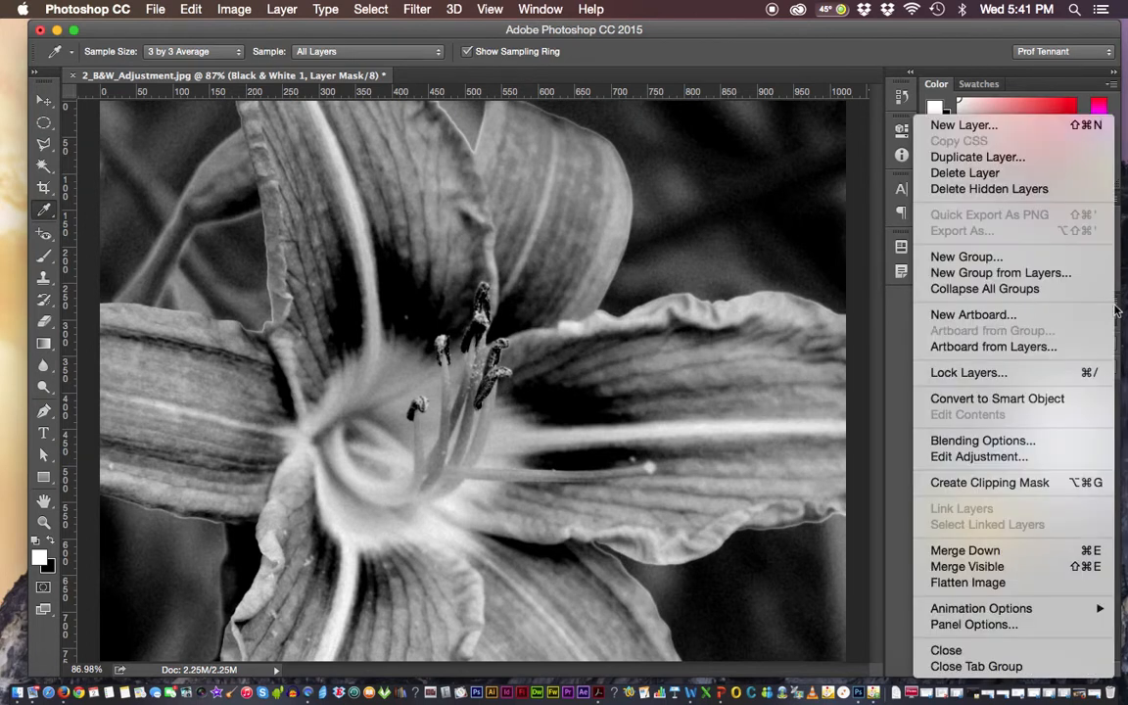
click(1015, 586)
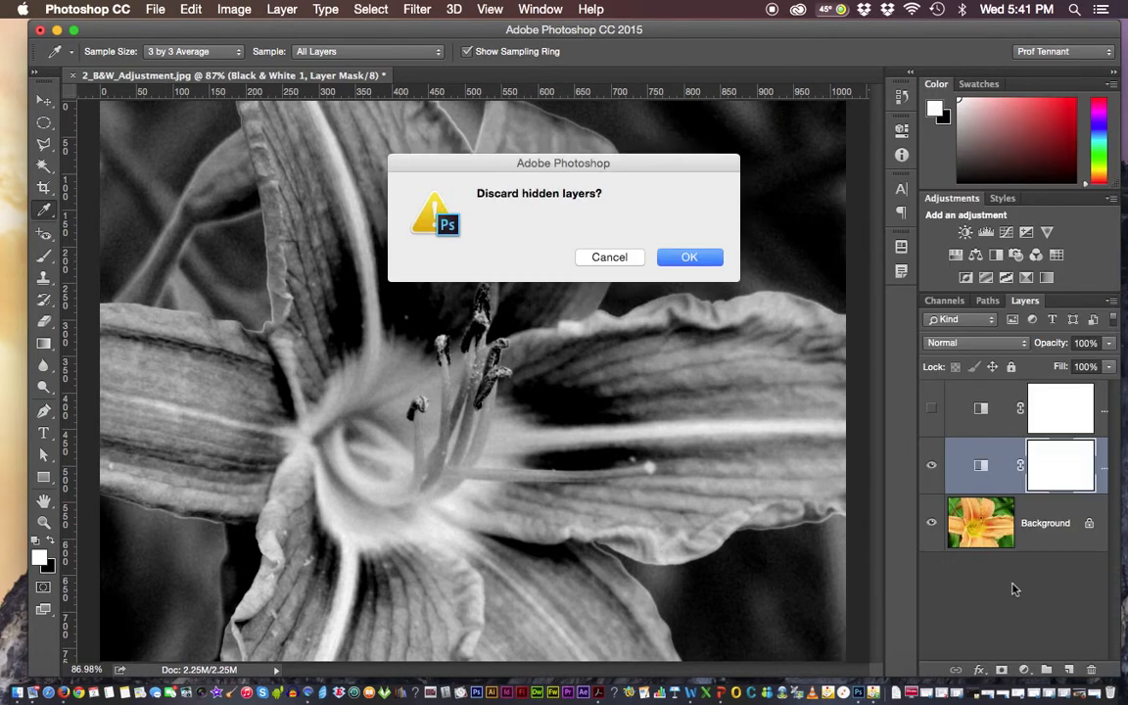
click(689, 257)
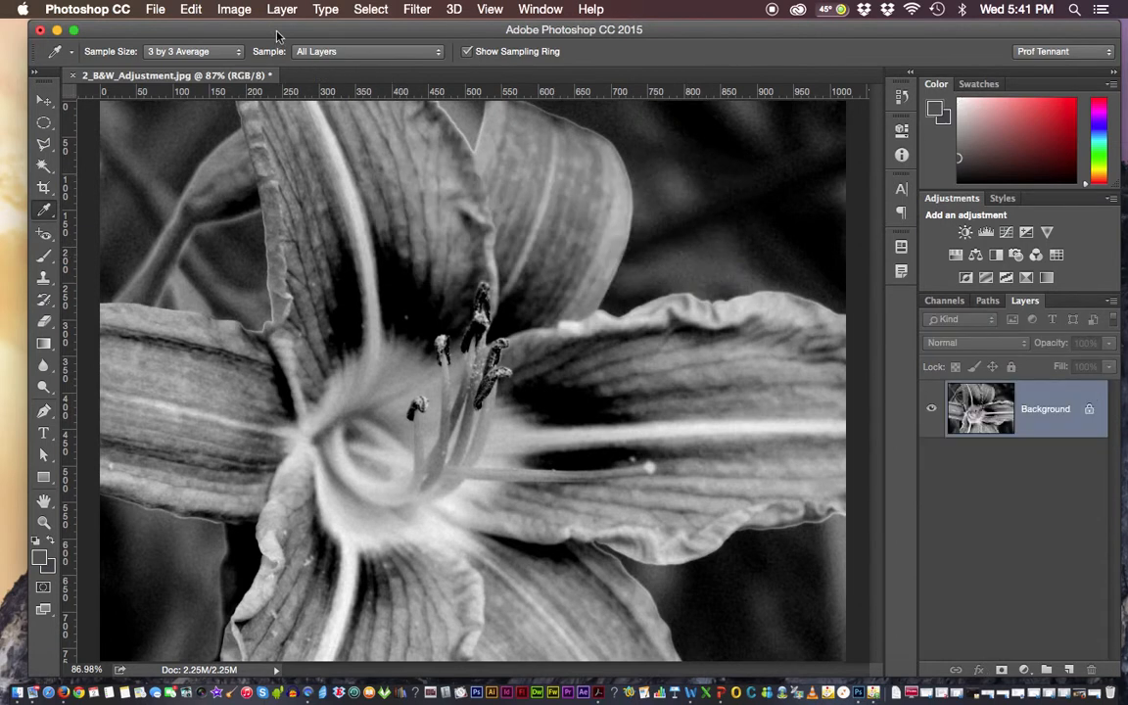
click(233, 10)
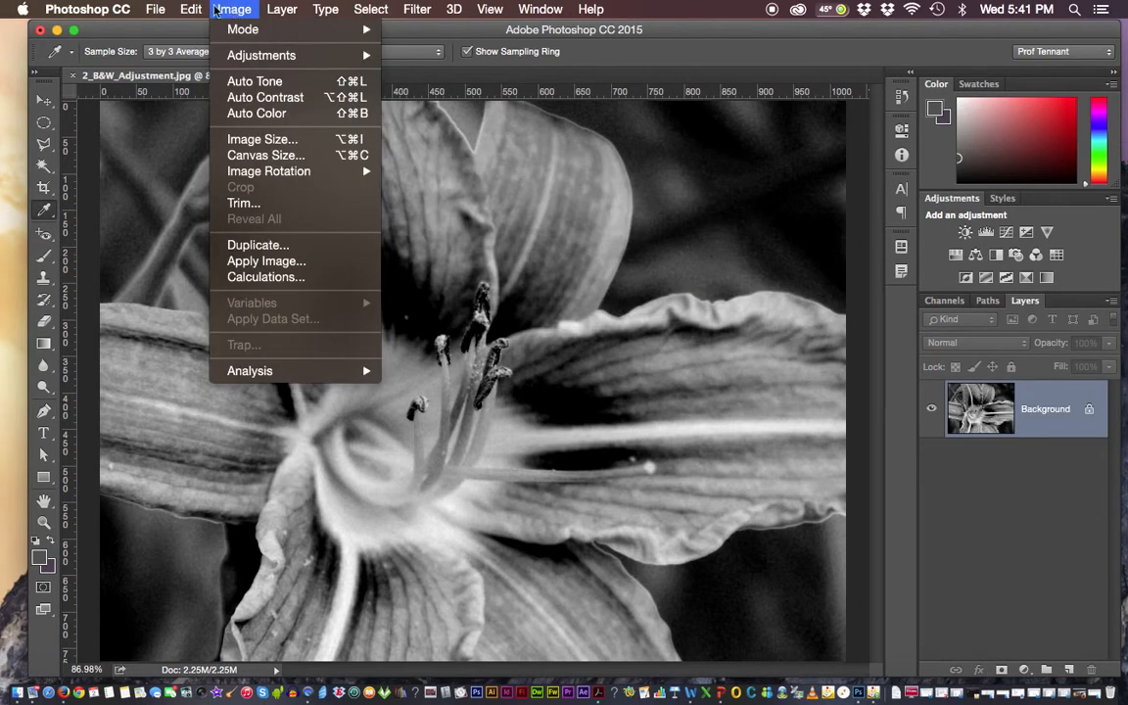
mouse_move(154, 10)
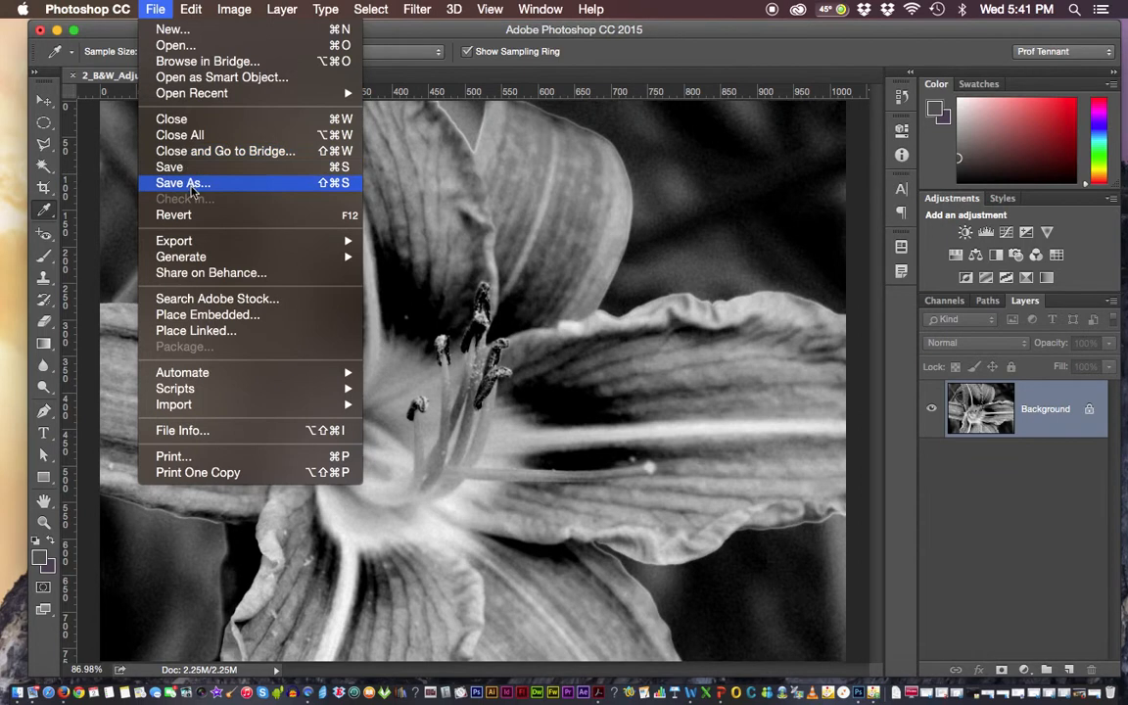
click(250, 181)
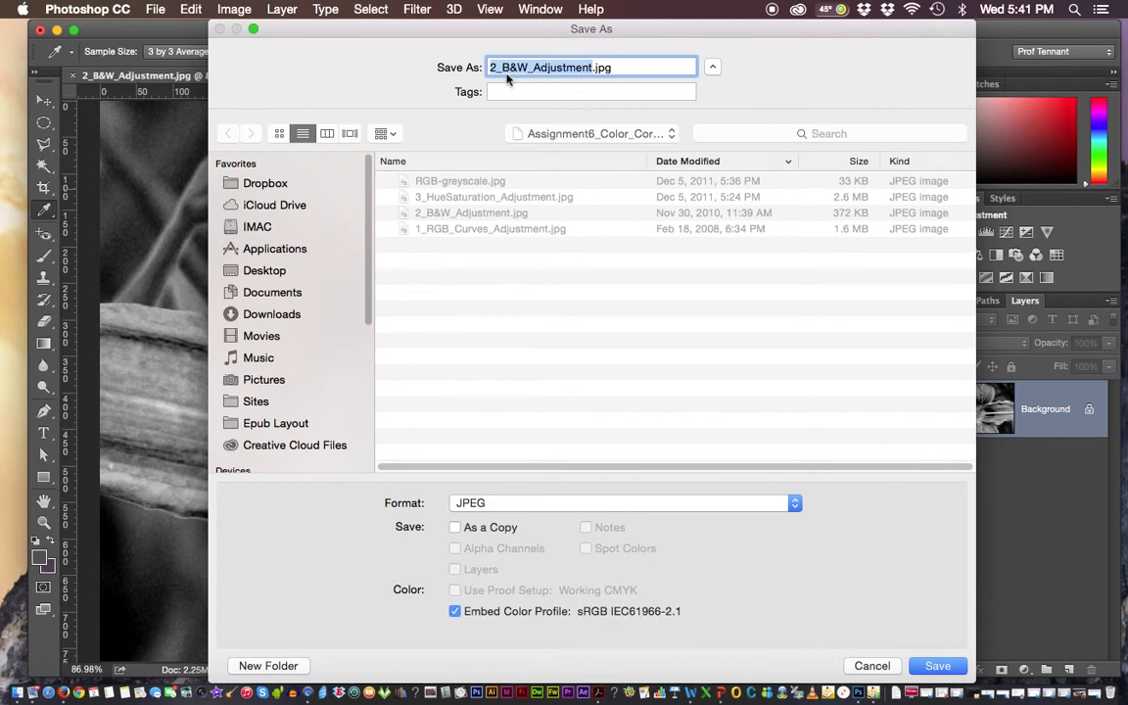
click(513, 503)
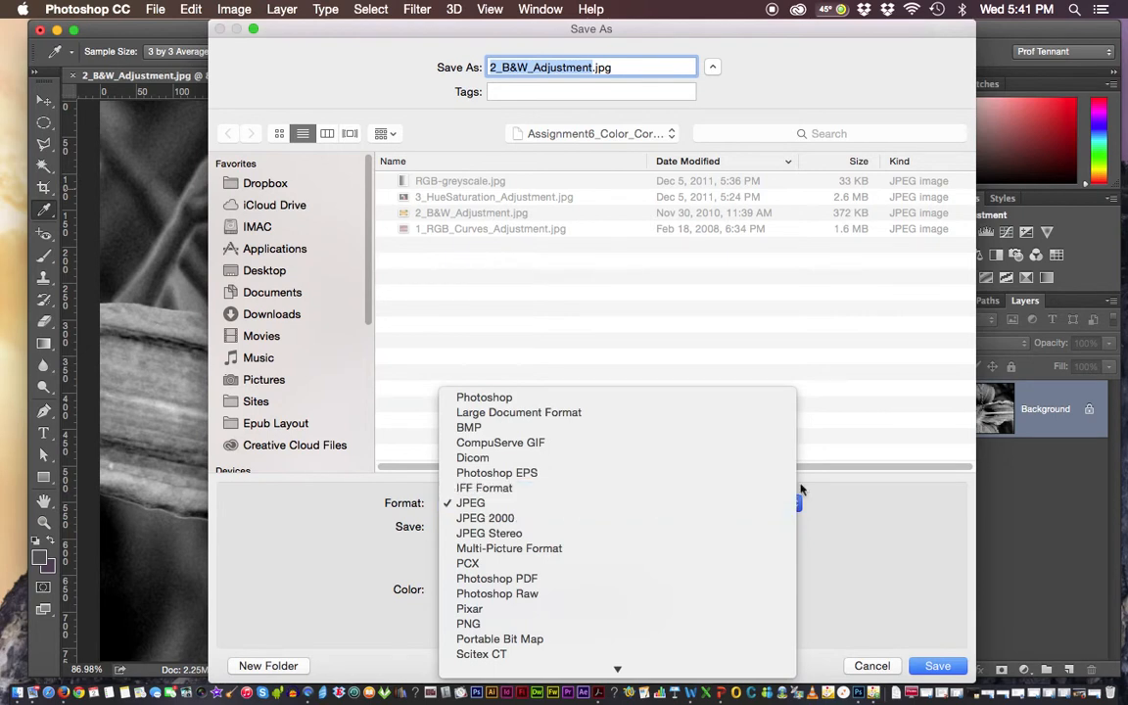
click(844, 512)
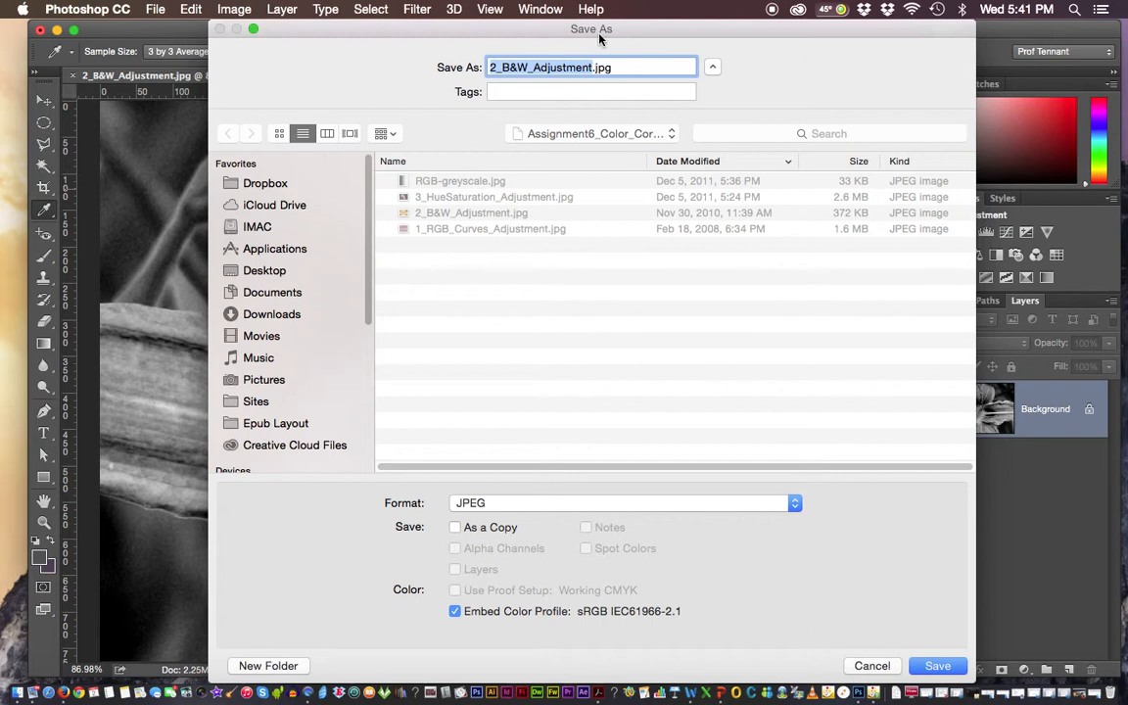
click(470, 503)
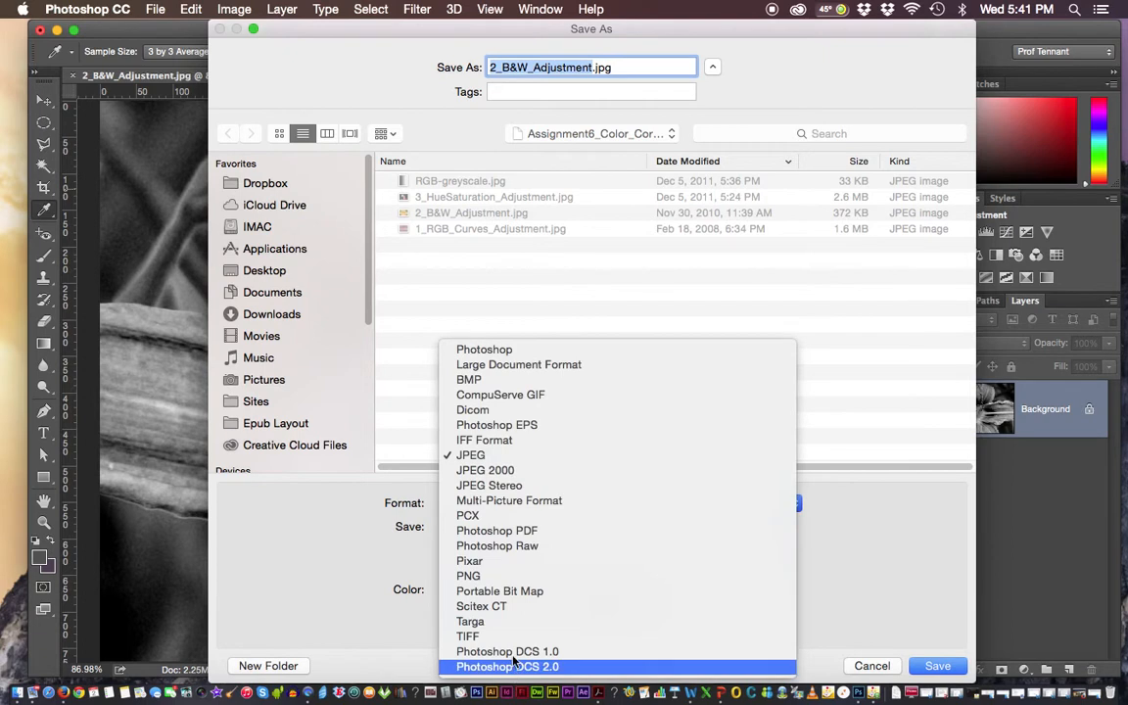
click(464, 637)
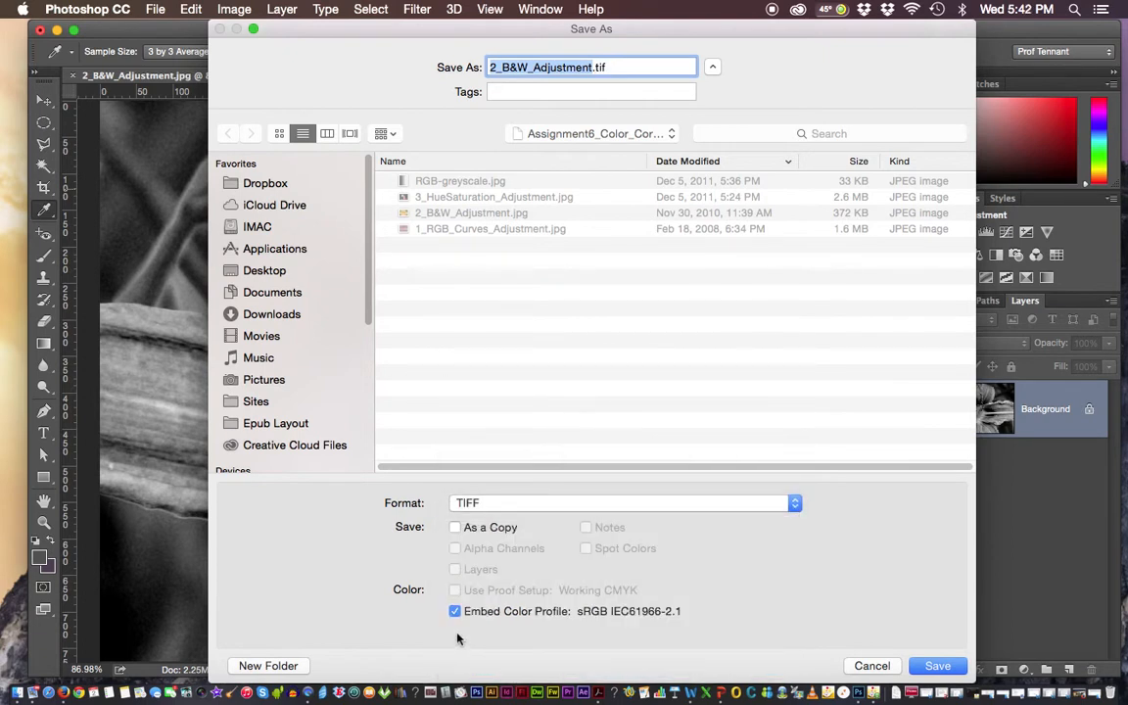
click(867, 667)
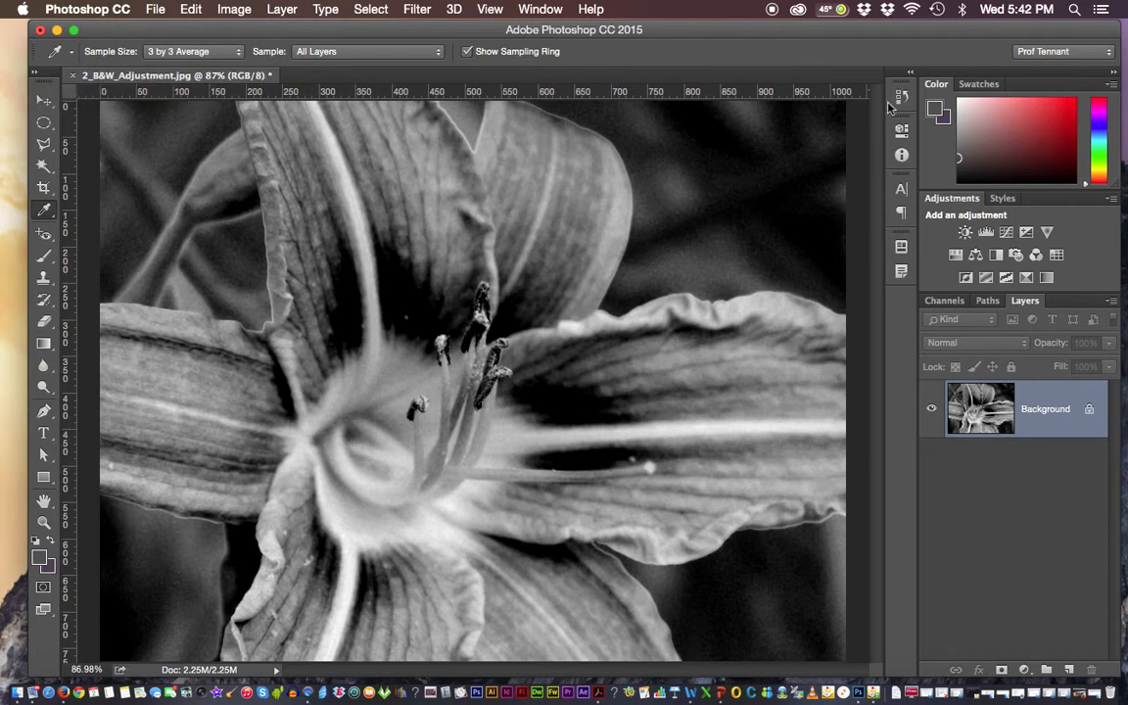
Revert the image to the history state just before Flatten Image
click(902, 98)
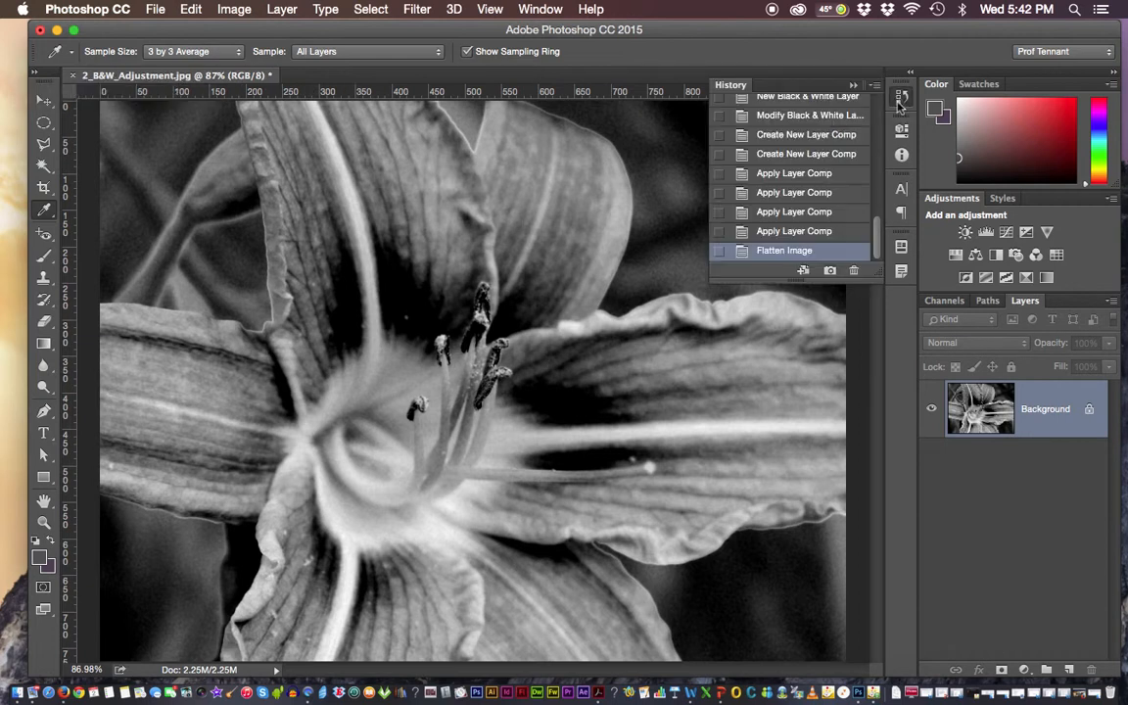
click(789, 233)
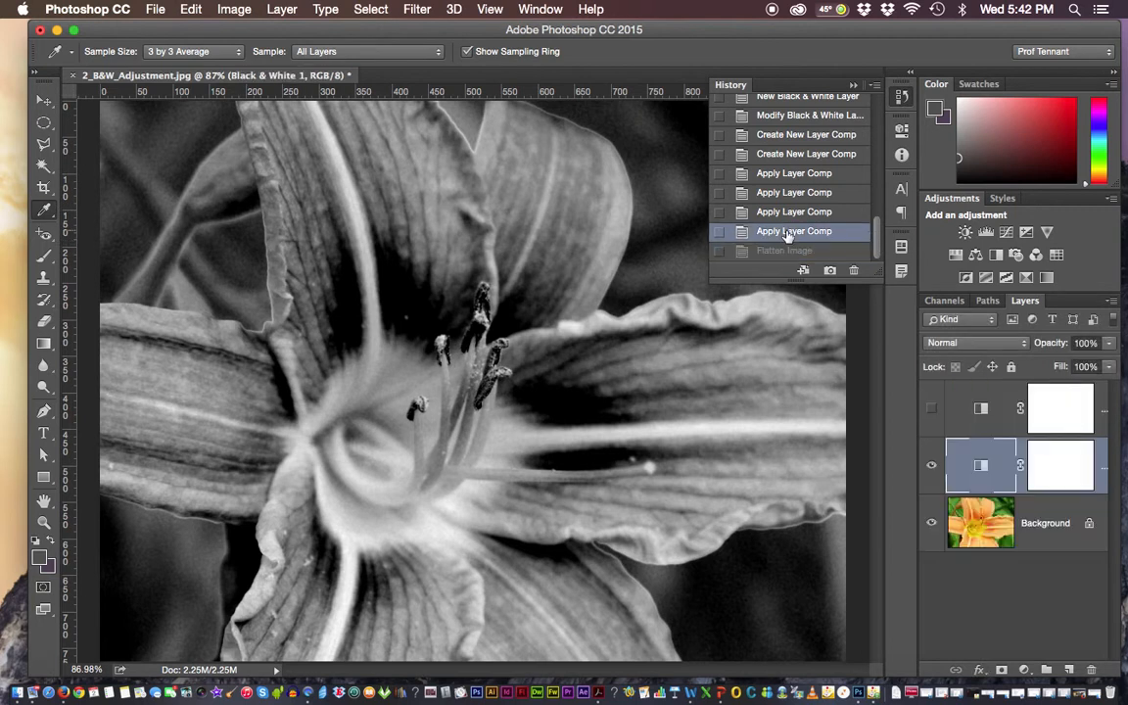
Start saving a layered copy in Photoshop format, with PHOTOSHOP EXAMPLES inside COURSES > AGD2010 DIGITAL IMAGING II as the destination folder
click(152, 10)
click(170, 184)
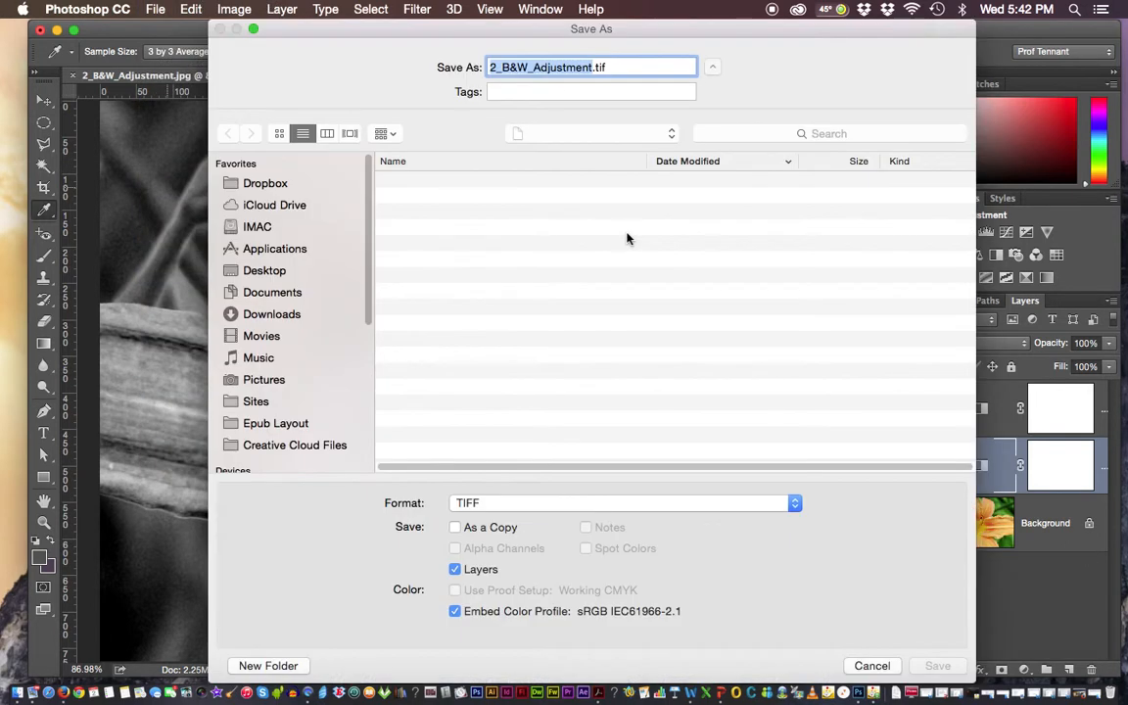
click(577, 503)
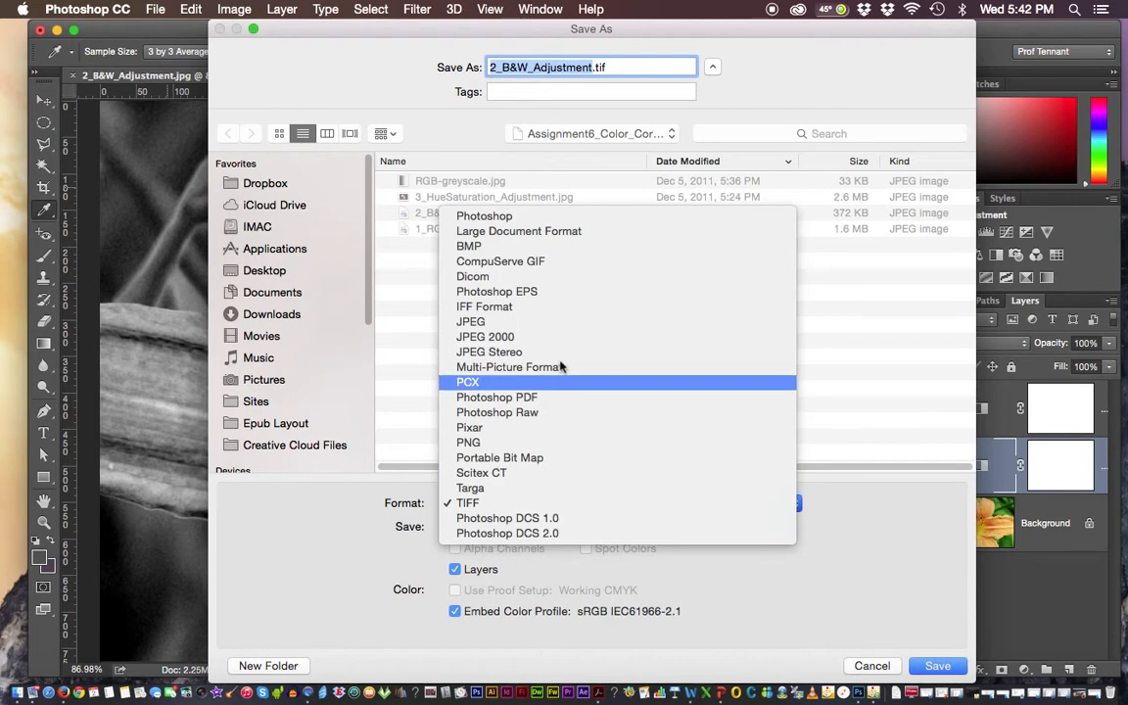
click(538, 219)
click(533, 135)
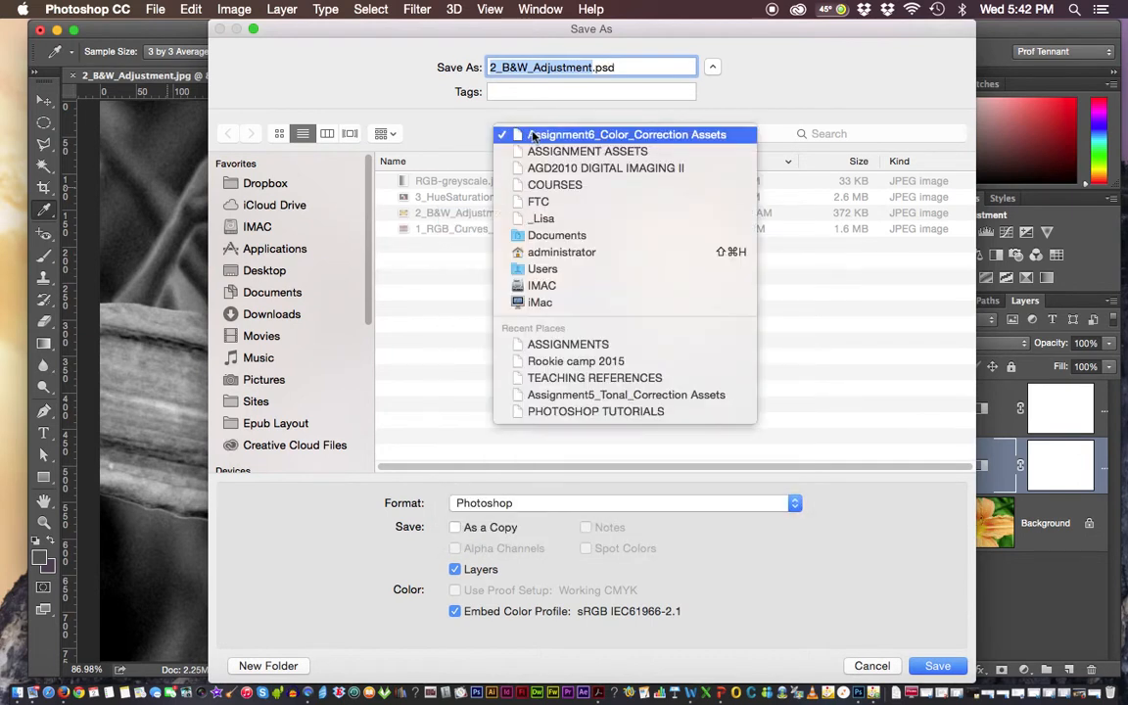
click(546, 186)
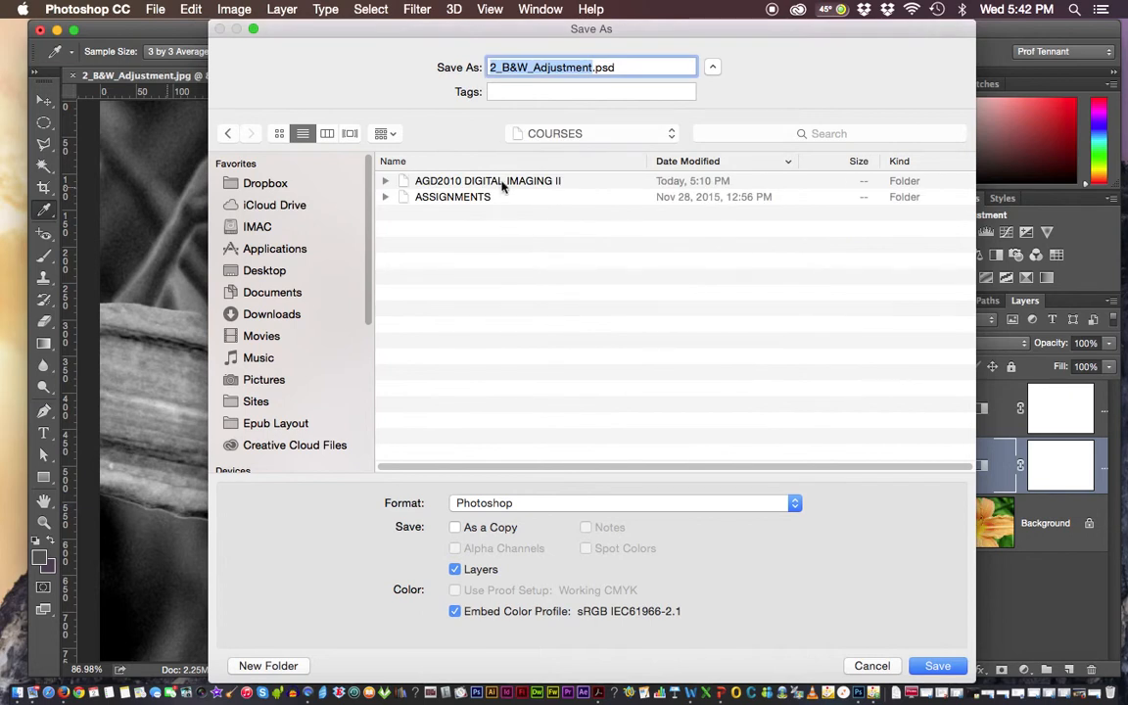
double_click(502, 183)
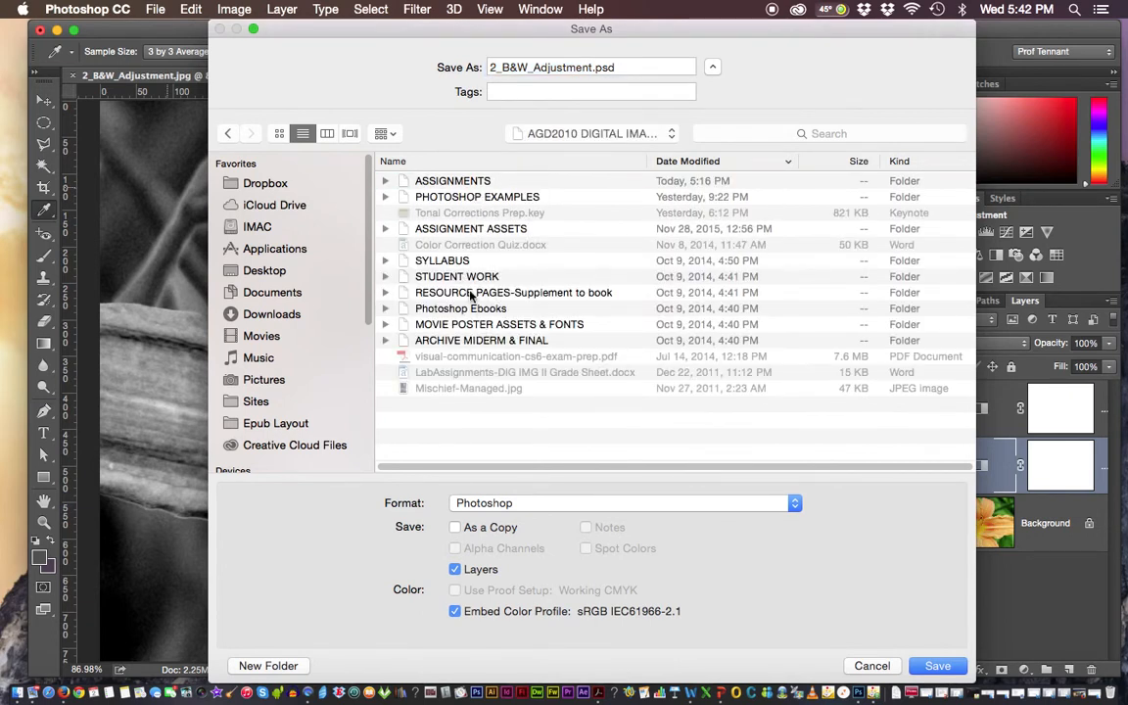
click(472, 198)
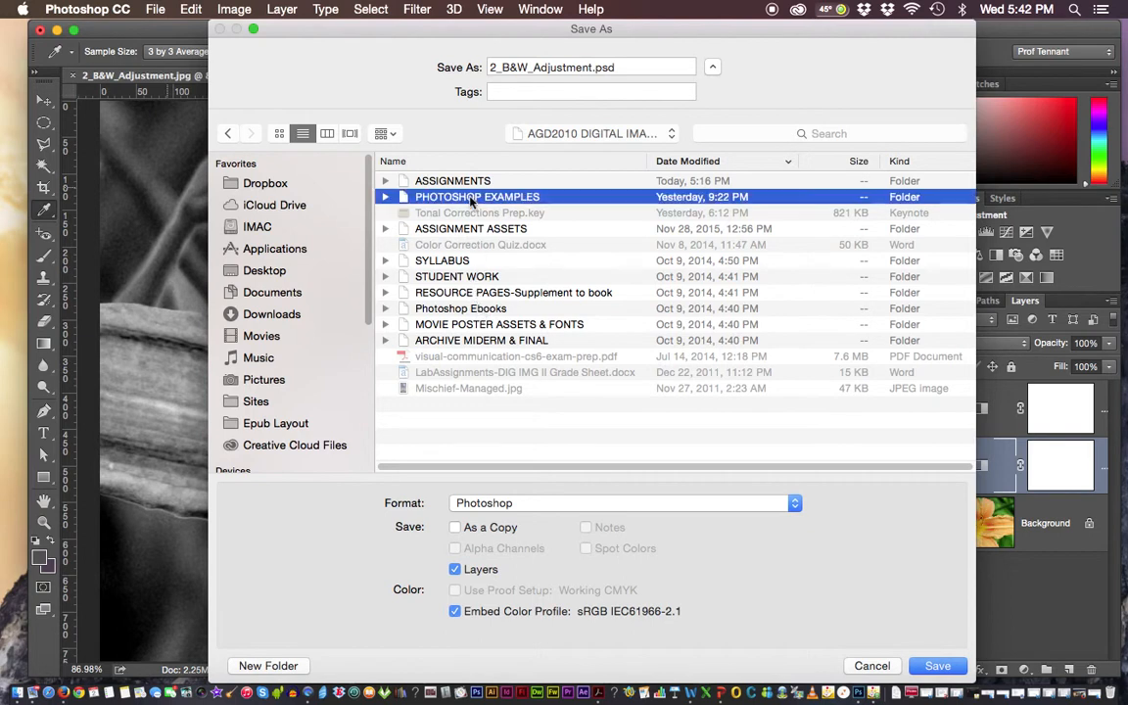
double_click(471, 197)
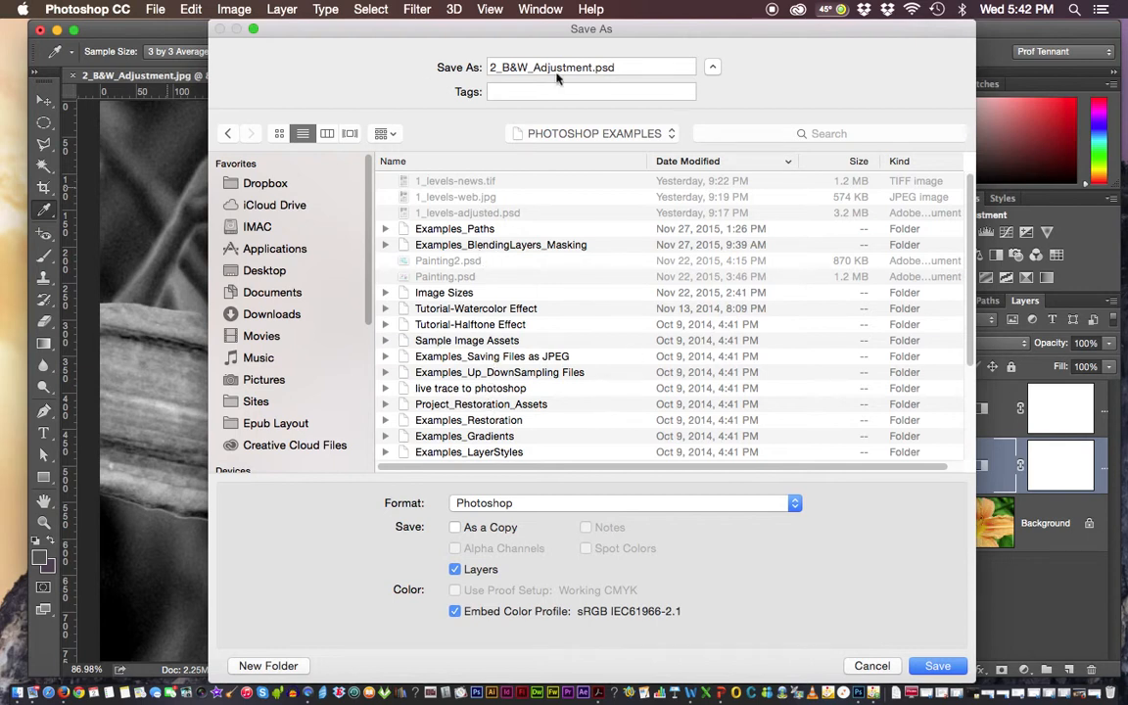
Name the file 2_B&W_Adjustment-B&W-layers.psd and save it with its layers
click(592, 67)
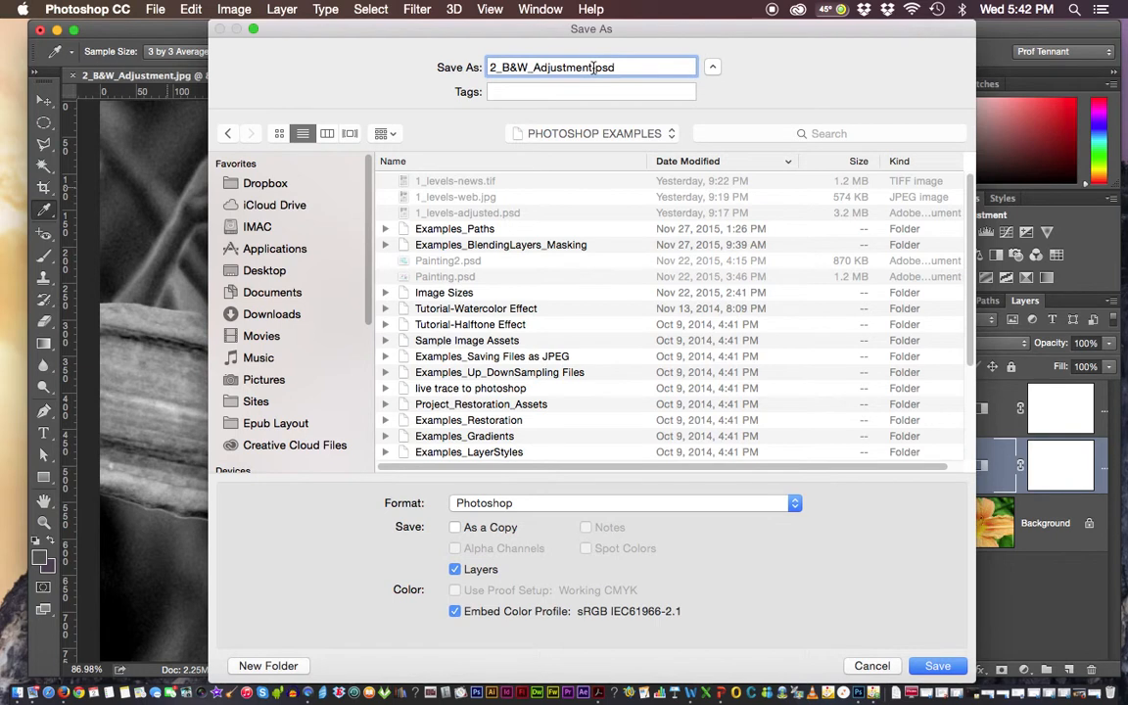
text(-B&Wlayers)
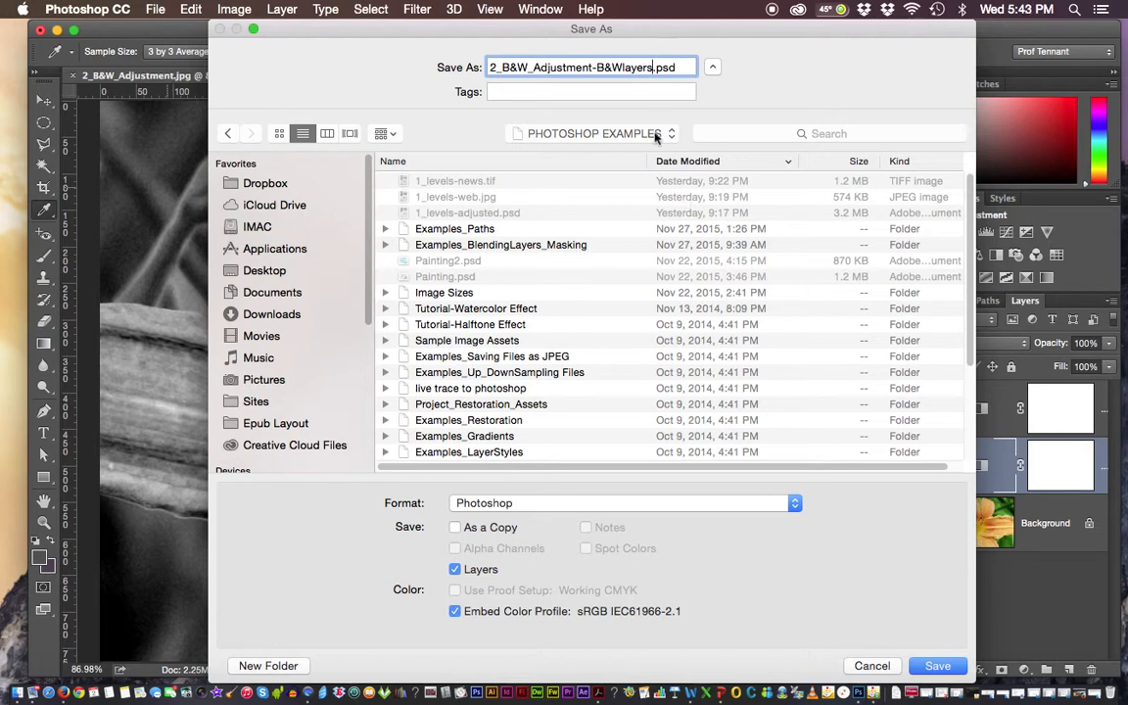
click(623, 67)
text(-)
click(938, 666)
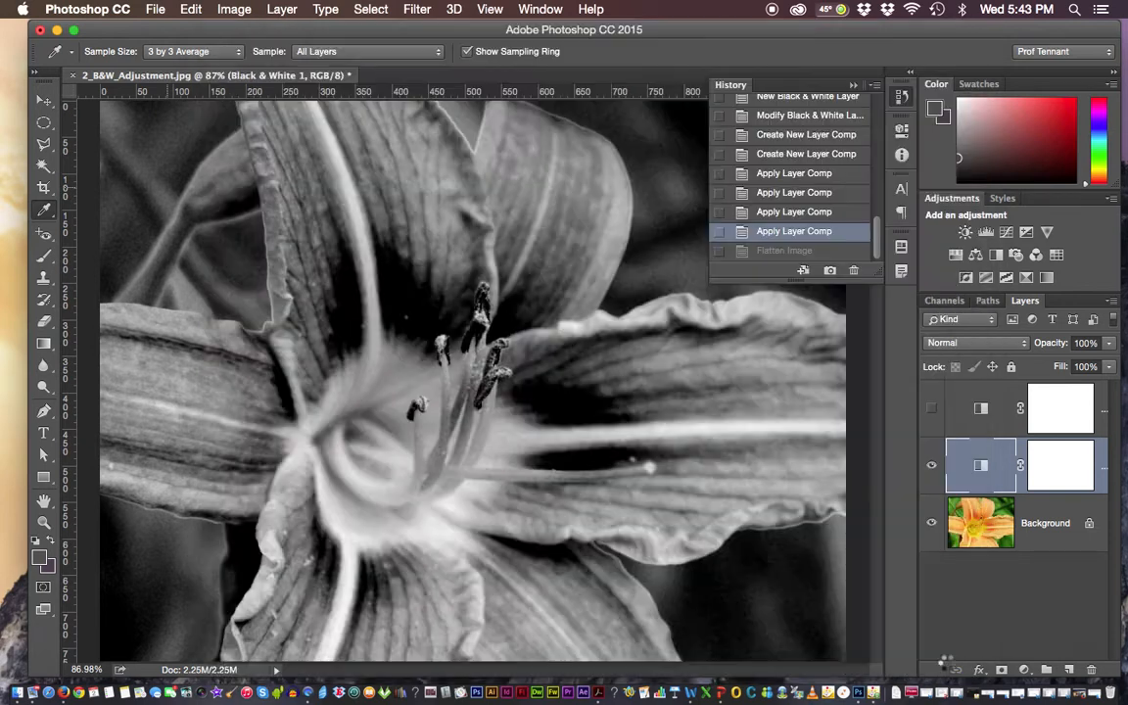